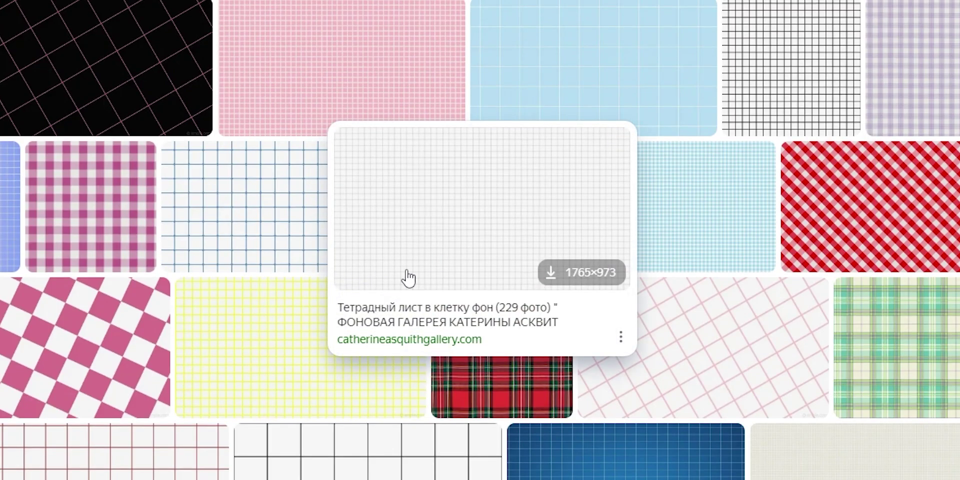
Step: Place the black-line square grid image from Yandex results onto track V1
{"action": "scroll", "coordinate": [407, 278], "scroll_direction": "down", "scroll_amount": 5}
{"action": "scroll", "coordinate": [413, 292], "scroll_direction": "down", "scroll_amount": 3}
{"action": "scroll", "coordinate": [413, 290], "scroll_direction": "down", "scroll_amount": 8}
{"action": "scroll", "coordinate": [413, 291], "scroll_direction": "down", "scroll_amount": 8}
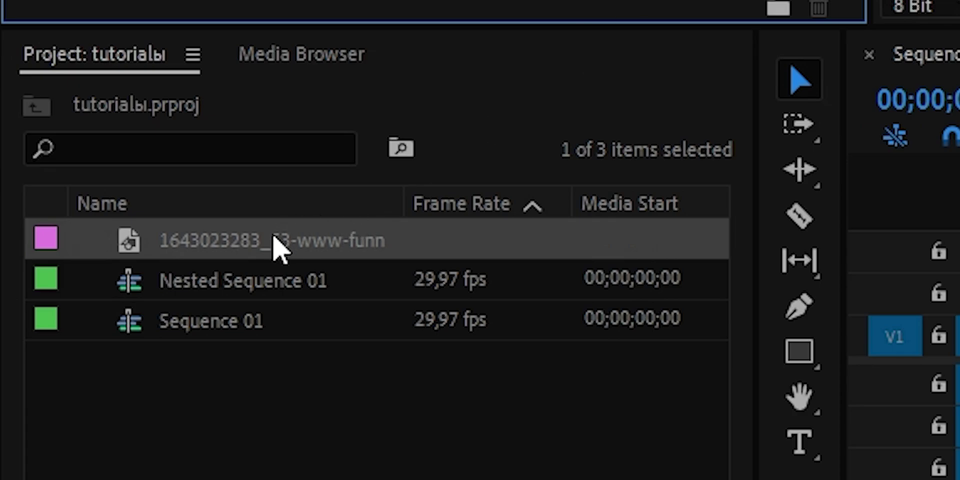
{"action": "left_click_drag", "start_coordinate": [278, 245], "coordinate": [245, 305]}
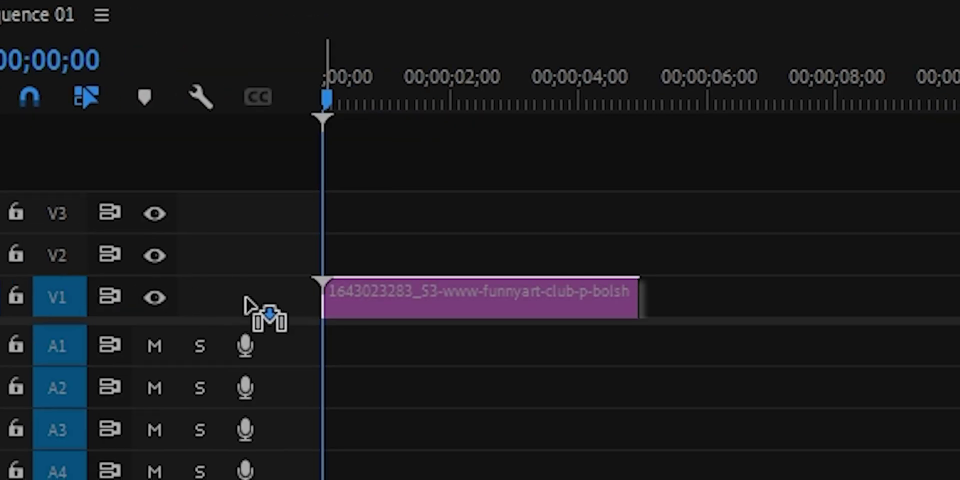
Step: Apply Turbulent Displace from Video Effects > Distort to the V1 grid clip and view its settings
{"action": "left_click", "coordinate": [397, 102]}
{"action": "left_click", "coordinate": [38, 31]}
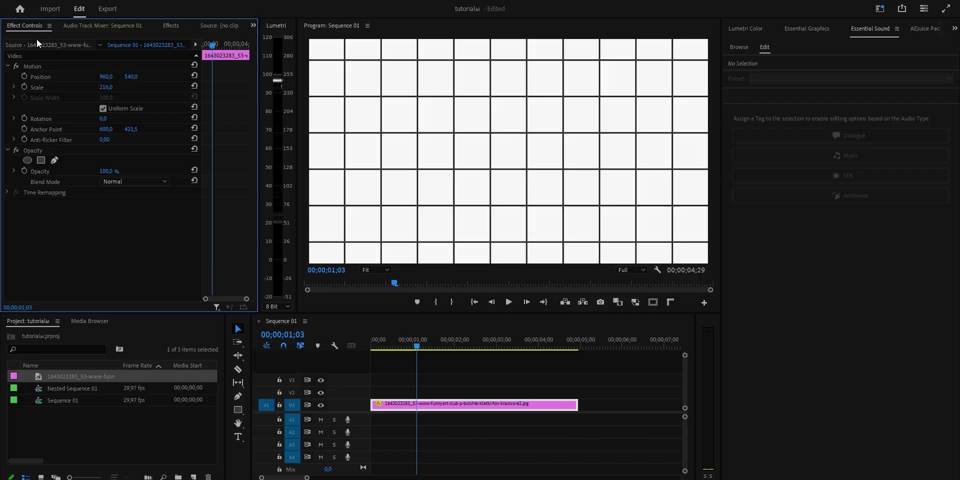
{"action": "left_click", "coordinate": [177, 28]}
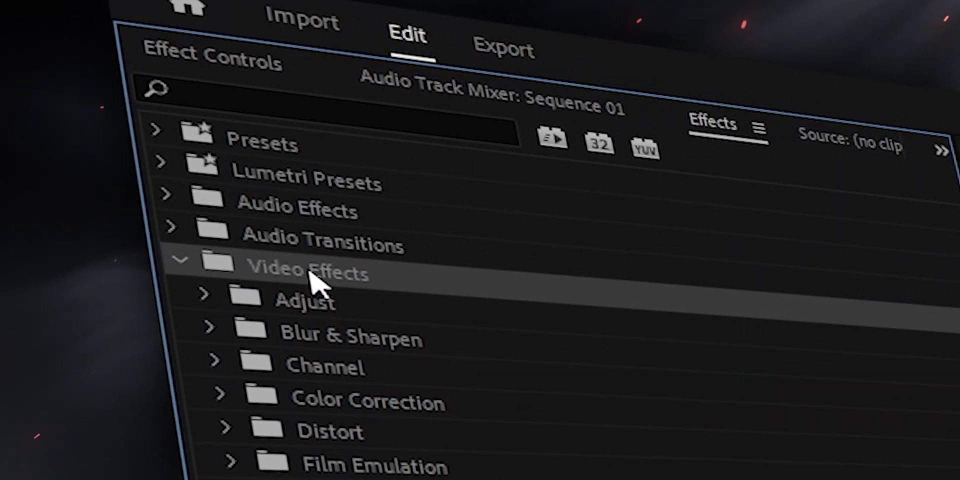
{"action": "double_click", "coordinate": [280, 430]}
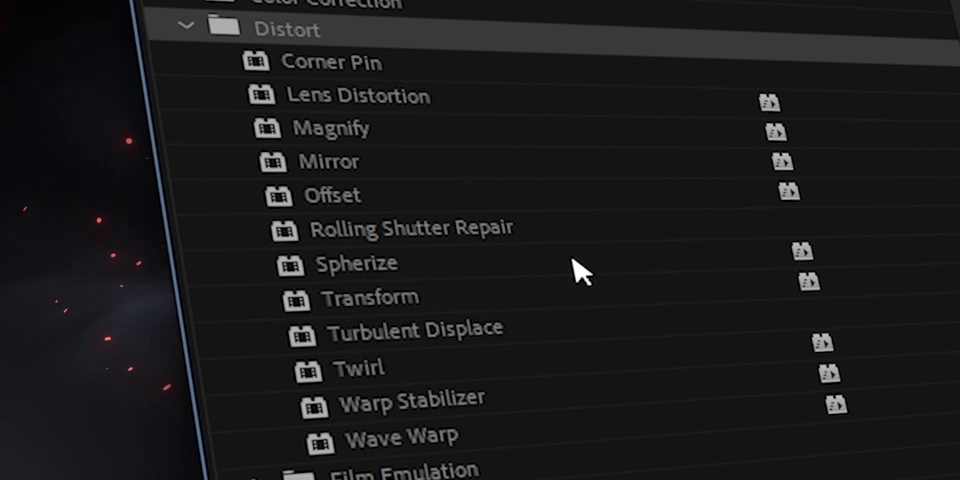
{"action": "left_click", "coordinate": [370, 331]}
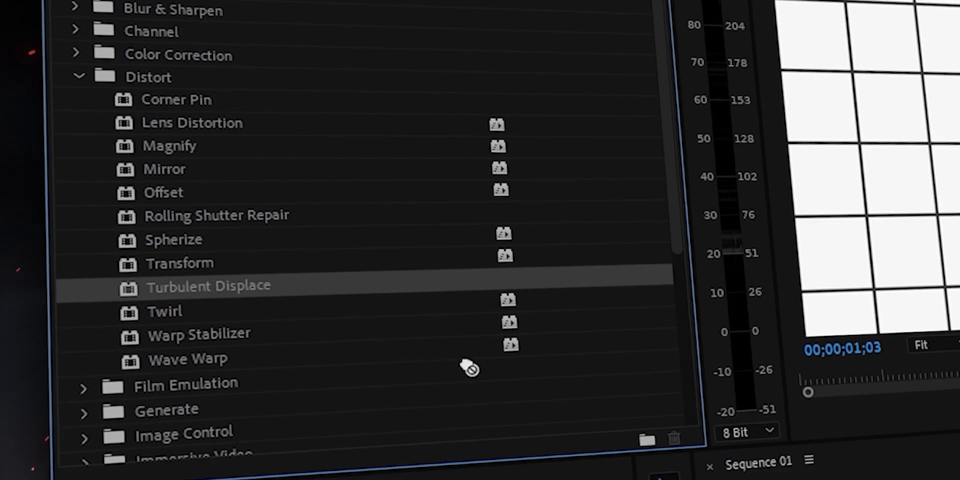
{"action": "left_click_drag", "start_coordinate": [400, 340], "coordinate": [393, 403]}
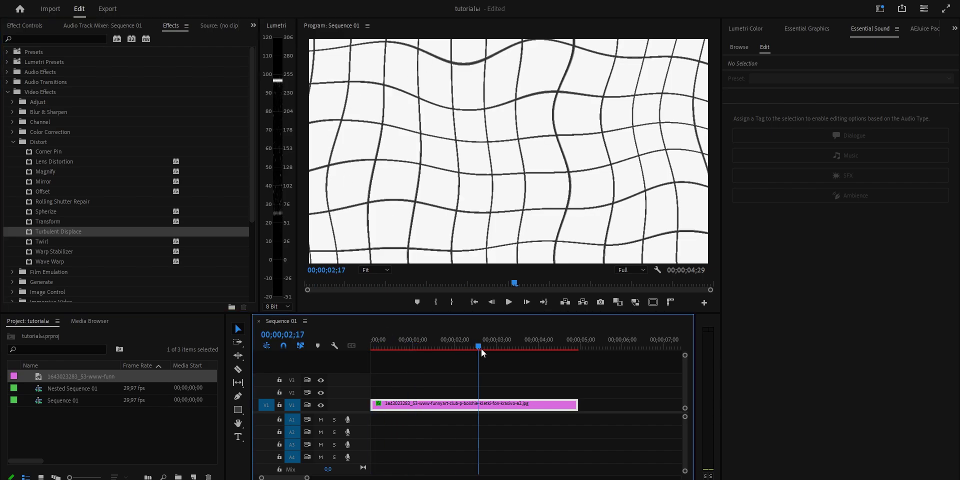
{"action": "left_click_drag", "start_coordinate": [566, 352], "coordinate": [368, 359]}
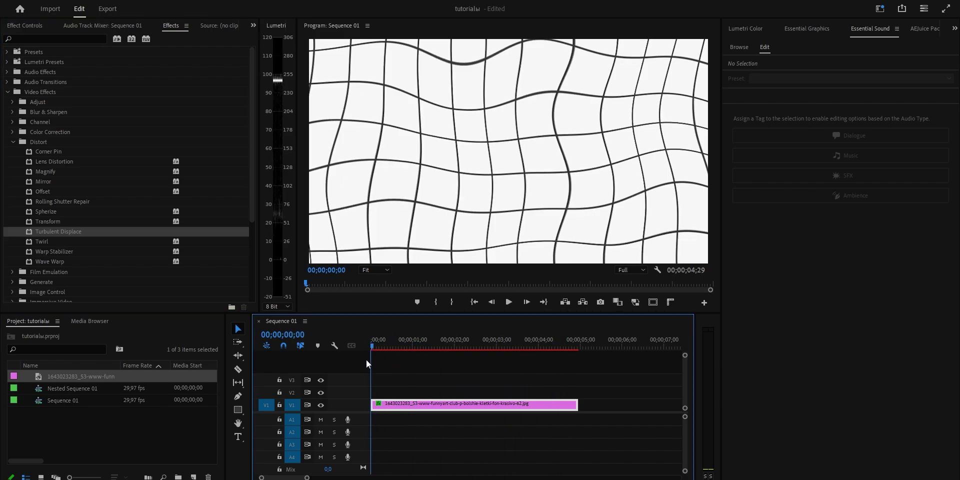
{"action": "left_click", "coordinate": [36, 28]}
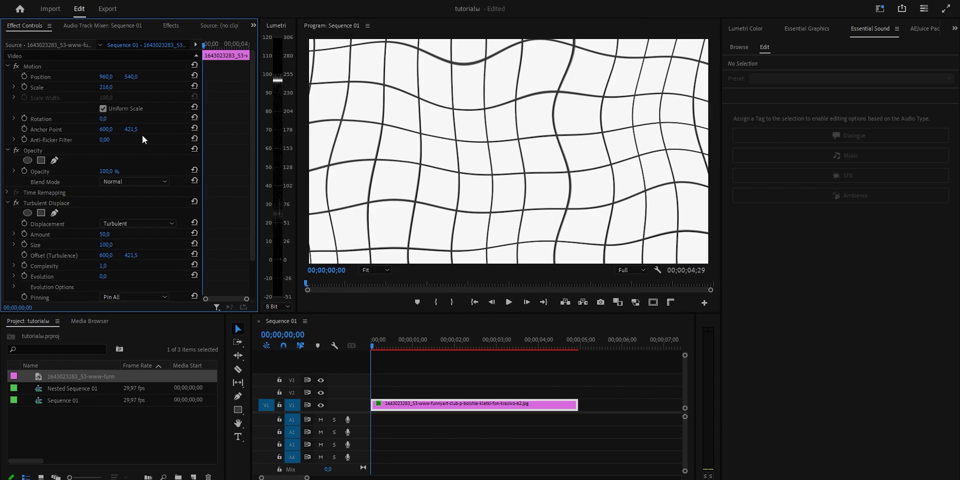
Step: Keyframe Turbulent Displace Evolution from the start up to 149,6° later in the clip
{"action": "scroll", "coordinate": [143, 140], "scroll_direction": "down", "scroll_amount": 3}
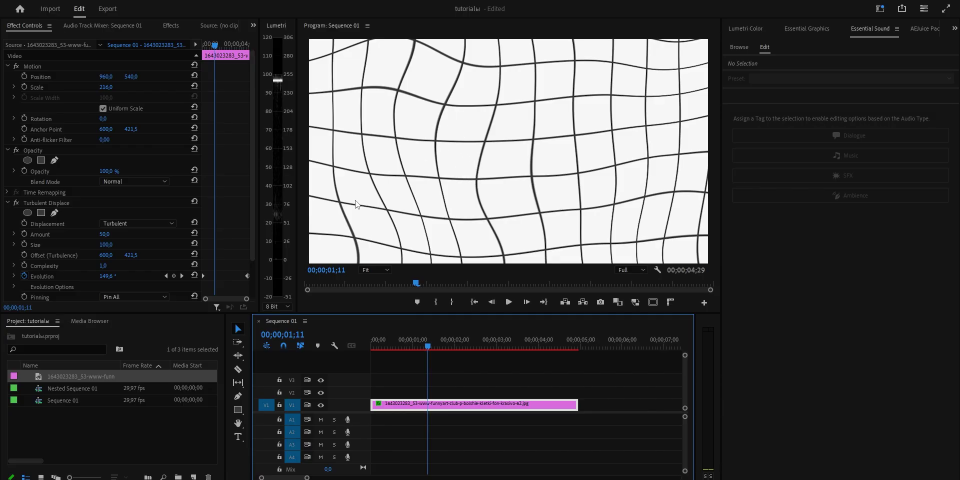
{"action": "left_click", "coordinate": [172, 23]}
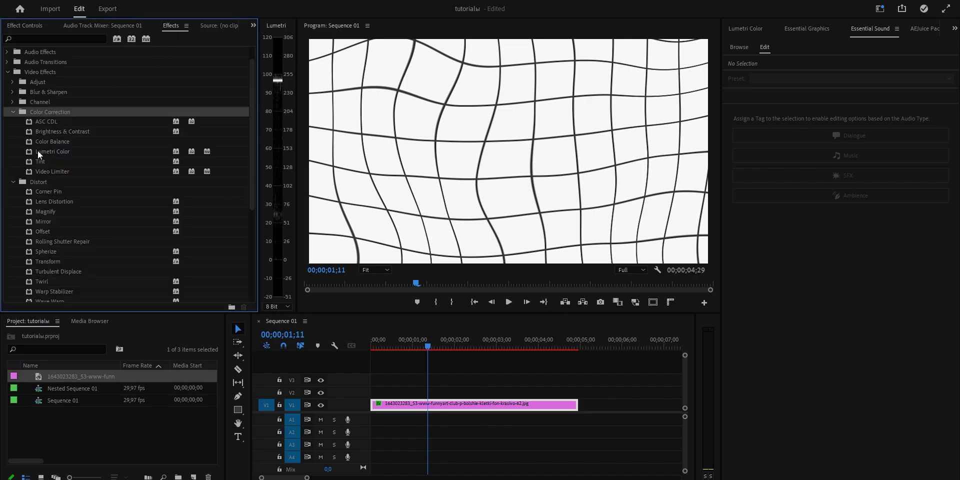
Step: Add Tint with Map Black To white and Map White To black, then preview the inverted grid
{"action": "left_click_drag", "start_coordinate": [41, 163], "coordinate": [439, 409]}
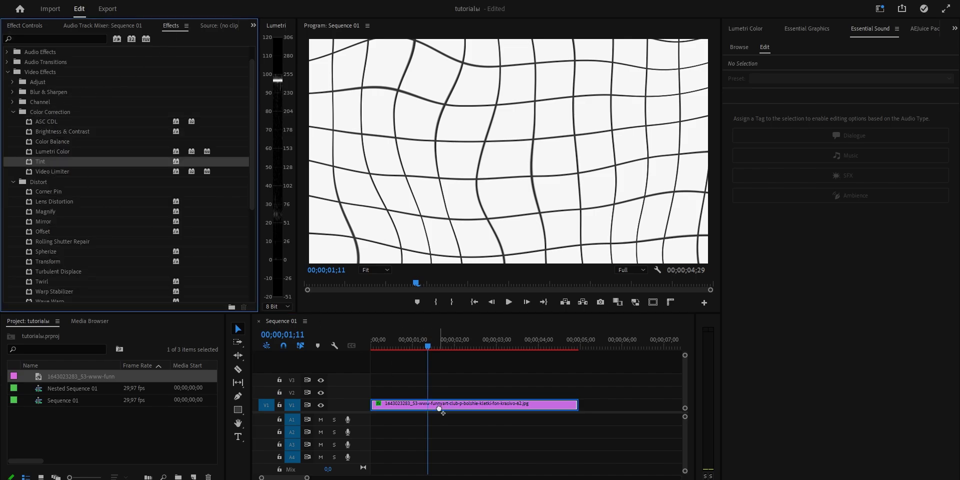
{"action": "left_click", "coordinate": [40, 28]}
{"action": "scroll", "coordinate": [254, 203], "scroll_direction": "down", "scroll_amount": 3}
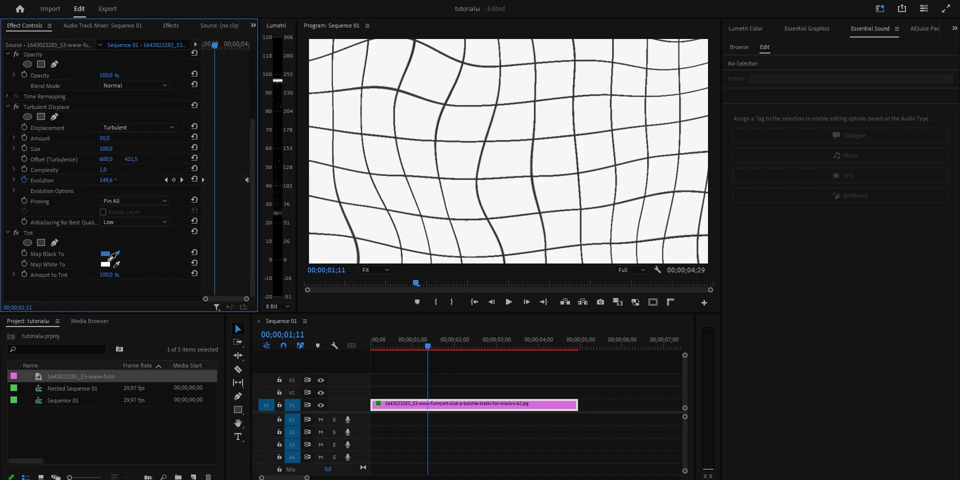
{"action": "left_click", "coordinate": [106, 264]}
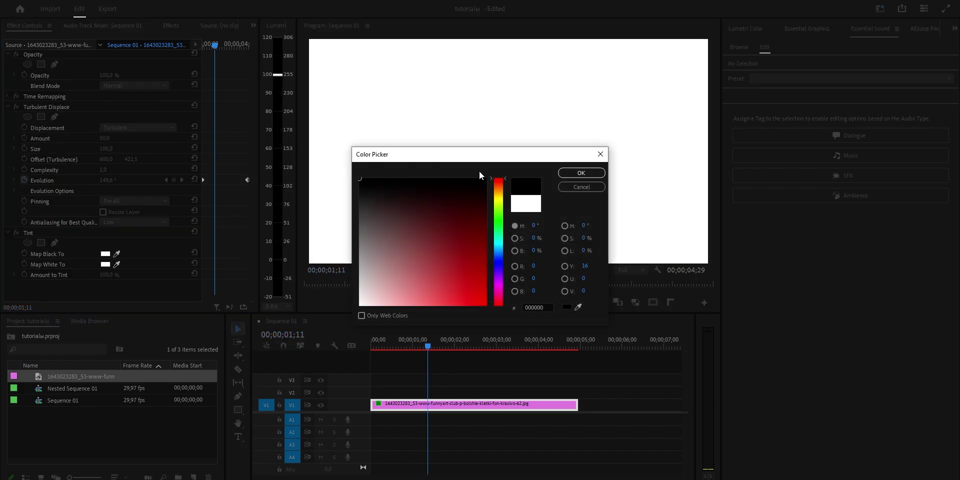
{"action": "key", "text": "Return"}
{"action": "key", "text": "Home"}
{"action": "key", "text": "space"}
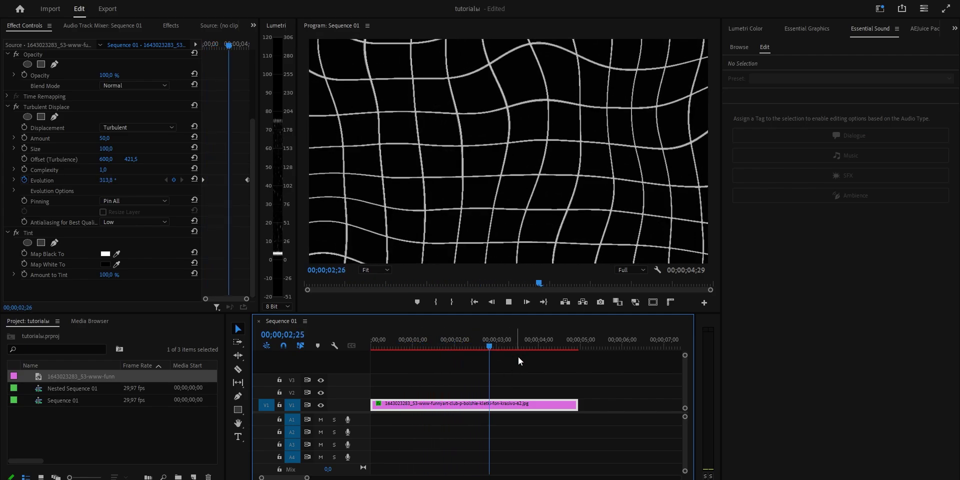
{"action": "left_click", "coordinate": [170, 25]}
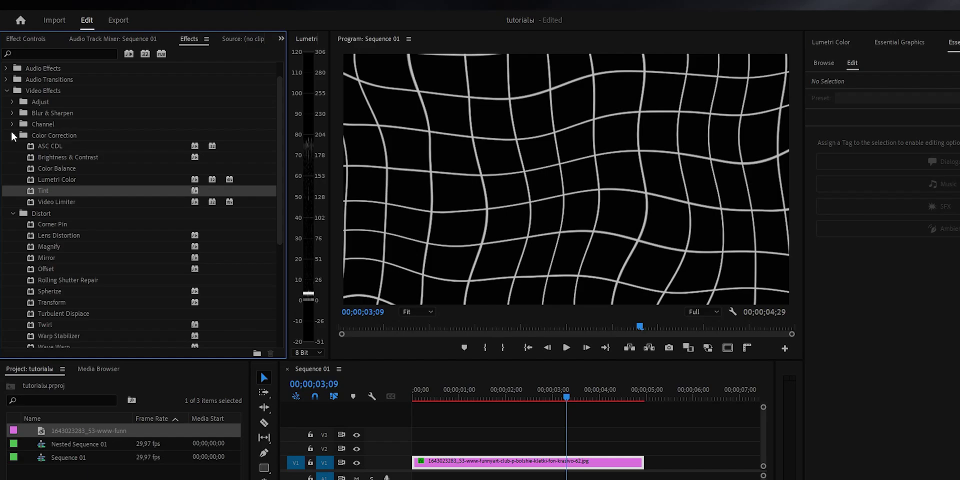
Step: Add the Immersive Video > VR Glow effect to the grid clip
{"action": "scroll", "coordinate": [67, 235], "scroll_direction": "down", "scroll_amount": 5}
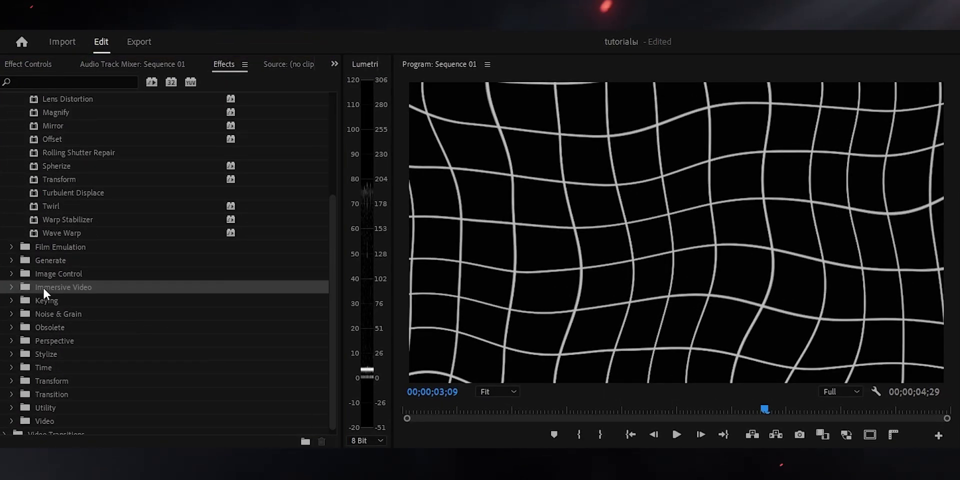
{"action": "left_click", "coordinate": [16, 286]}
{"action": "scroll", "coordinate": [75, 305], "scroll_direction": "down", "scroll_amount": 1}
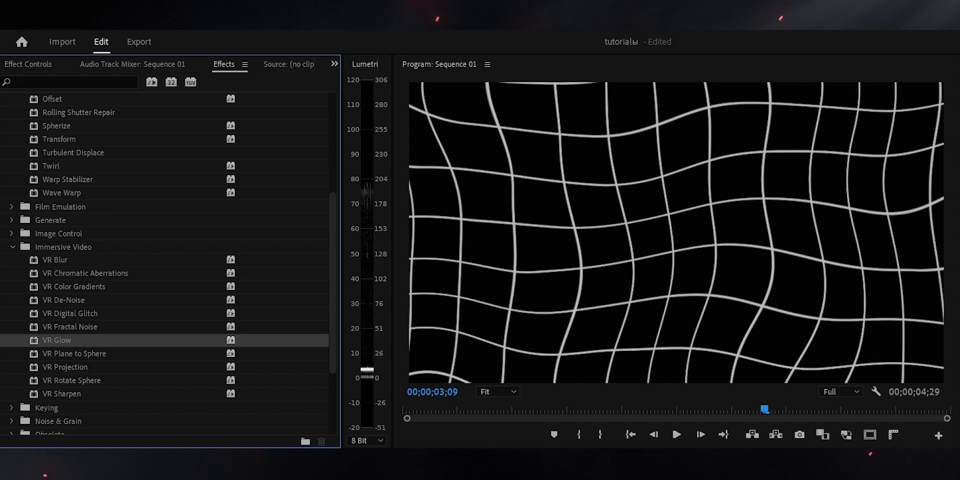
{"action": "left_click", "coordinate": [28, 64]}
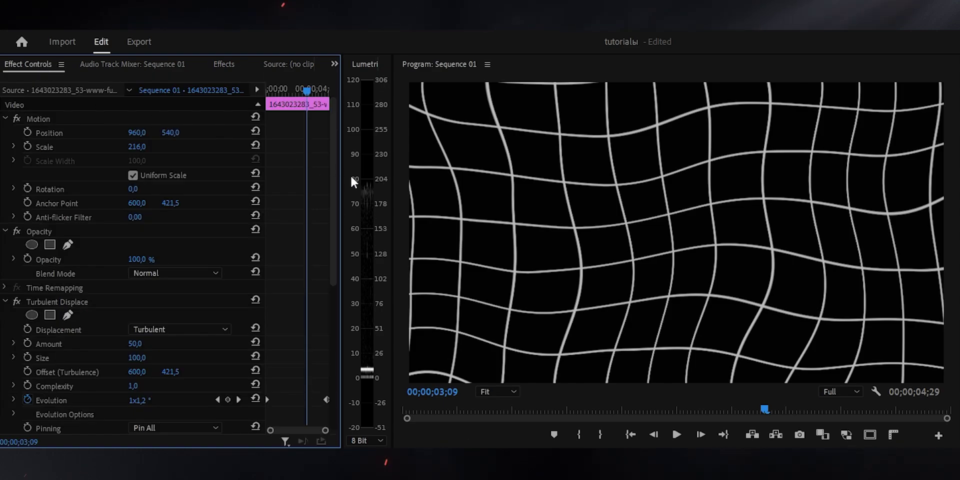
{"action": "left_click_drag", "start_coordinate": [333, 182], "coordinate": [349, 340]}
{"action": "left_click", "coordinate": [40, 285]}
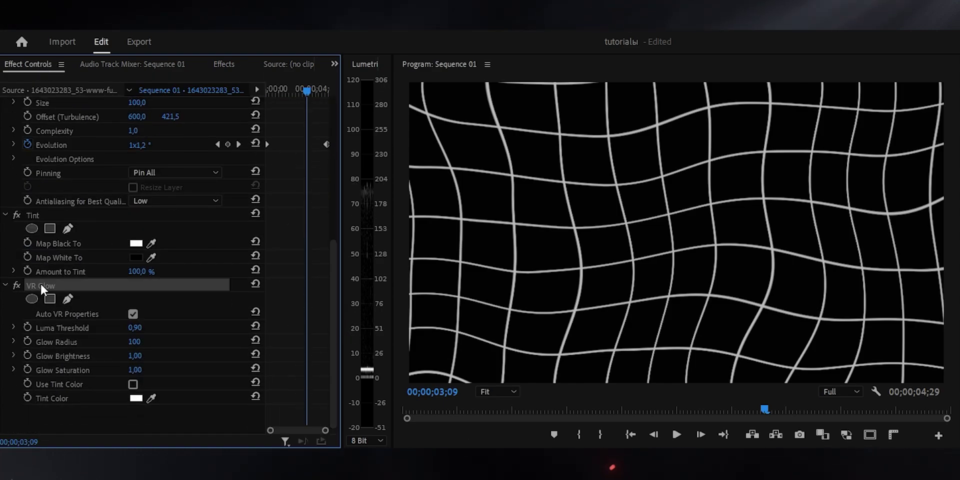
Step: Set VR Glow Luma Threshold 0,51, Radius 25, Brightness 1,09 and Saturation 2,14
{"action": "left_click", "coordinate": [14, 327]}
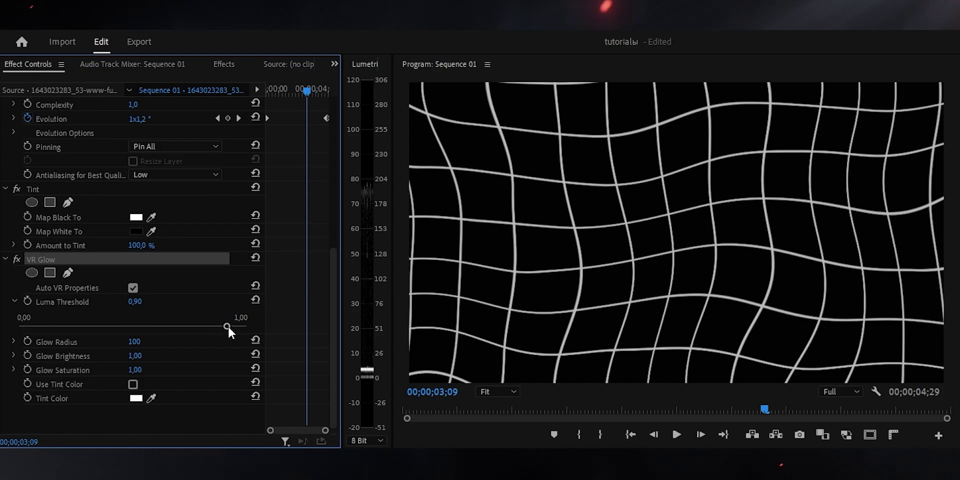
{"action": "mouse_move", "coordinate": [227, 326]}
{"action": "left_mouse_down"}
{"action": "mouse_move", "coordinate": [130, 326]}
{"action": "mouse_move", "coordinate": [142, 326]}
{"action": "left_mouse_up"}
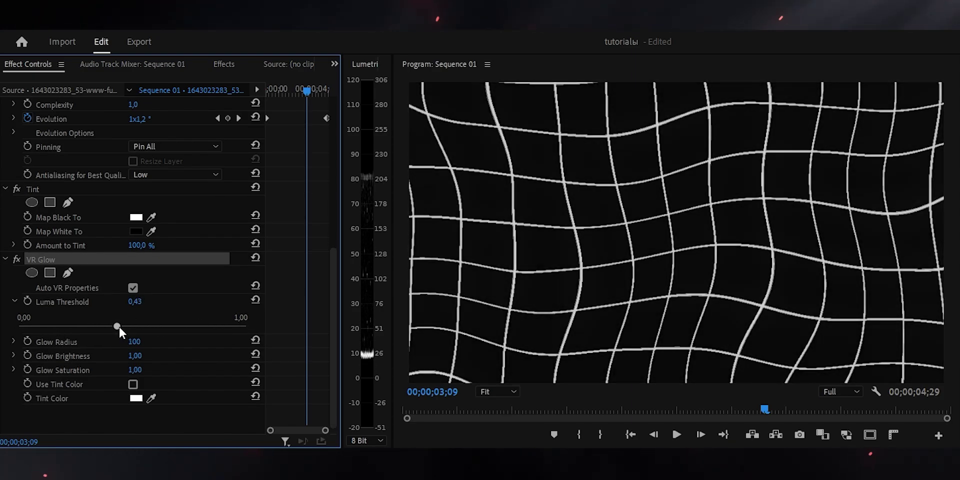
{"action": "left_click_drag", "start_coordinate": [141, 327], "coordinate": [148, 332]}
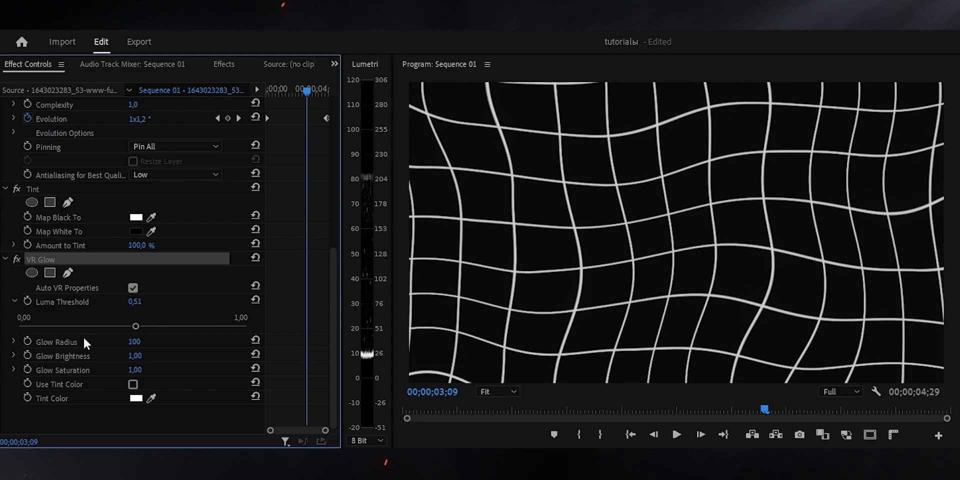
{"action": "left_click", "coordinate": [14, 342]}
{"action": "mouse_move", "coordinate": [76, 366]}
{"action": "left_mouse_down"}
{"action": "mouse_move", "coordinate": [18, 370]}
{"action": "mouse_move", "coordinate": [32, 368]}
{"action": "mouse_move", "coordinate": [9, 359]}
{"action": "mouse_move", "coordinate": [40, 360]}
{"action": "left_mouse_up"}
{"action": "left_click", "coordinate": [14, 382]}
{"action": "scroll", "coordinate": [15, 365], "scroll_direction": "down", "scroll_amount": 2}
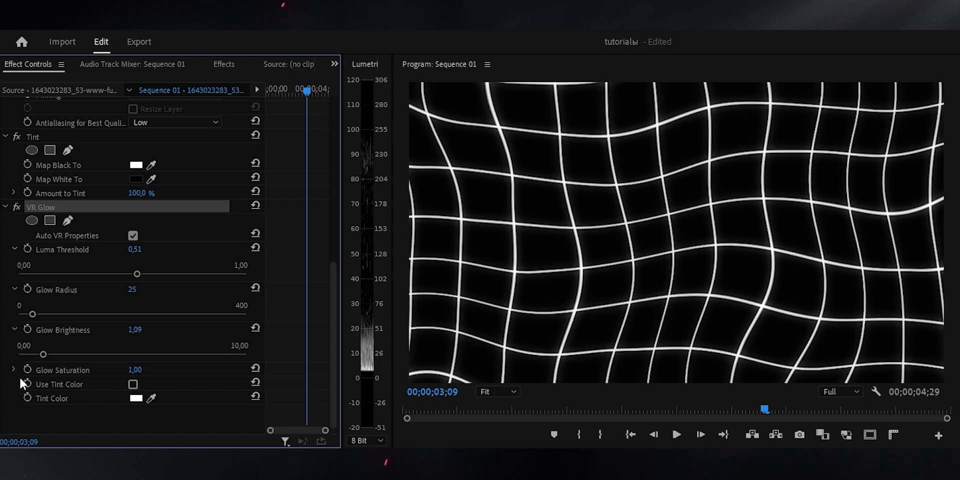
{"action": "left_click", "coordinate": [13, 369]}
{"action": "mouse_move", "coordinate": [42, 394]}
{"action": "left_mouse_down"}
{"action": "mouse_move", "coordinate": [185, 396]}
{"action": "mouse_move", "coordinate": [67, 395]}
{"action": "left_mouse_up"}
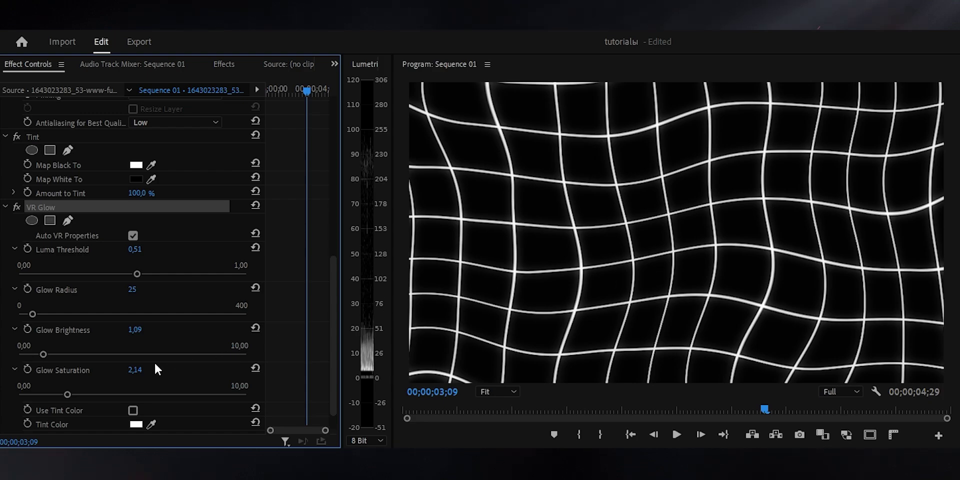
{"action": "scroll", "coordinate": [165, 373], "scroll_direction": "down", "scroll_amount": 2}
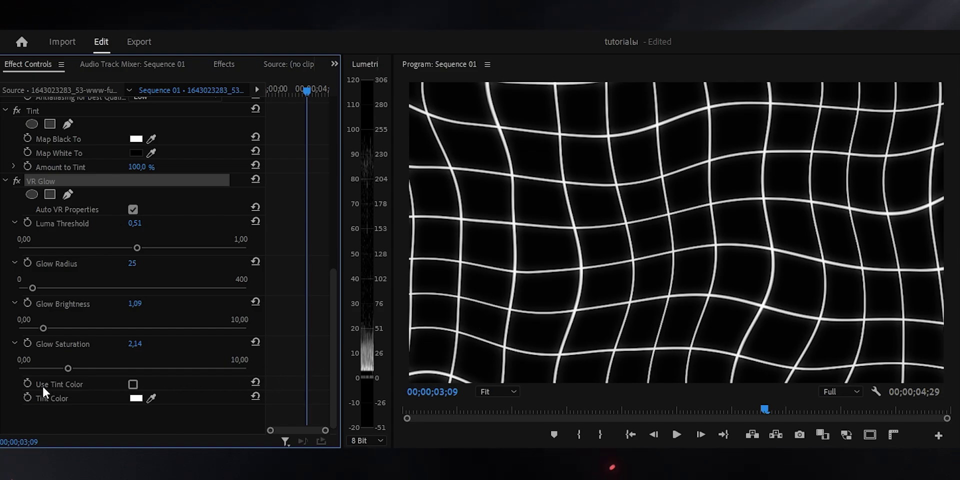
Step: Enable VR Glow's tint colour and set it to yellow, then preview the glow
{"action": "left_click", "coordinate": [133, 385]}
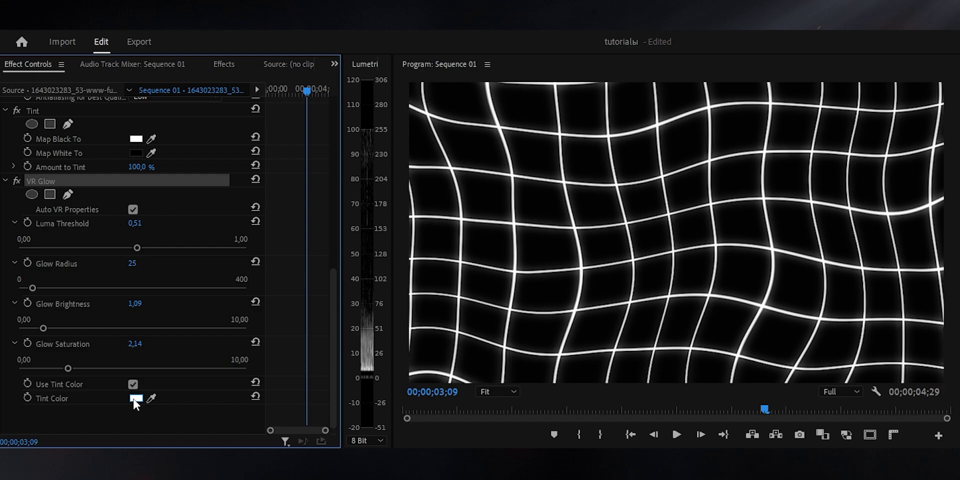
{"action": "left_click", "coordinate": [136, 398]}
{"action": "left_click", "coordinate": [774, 262]}
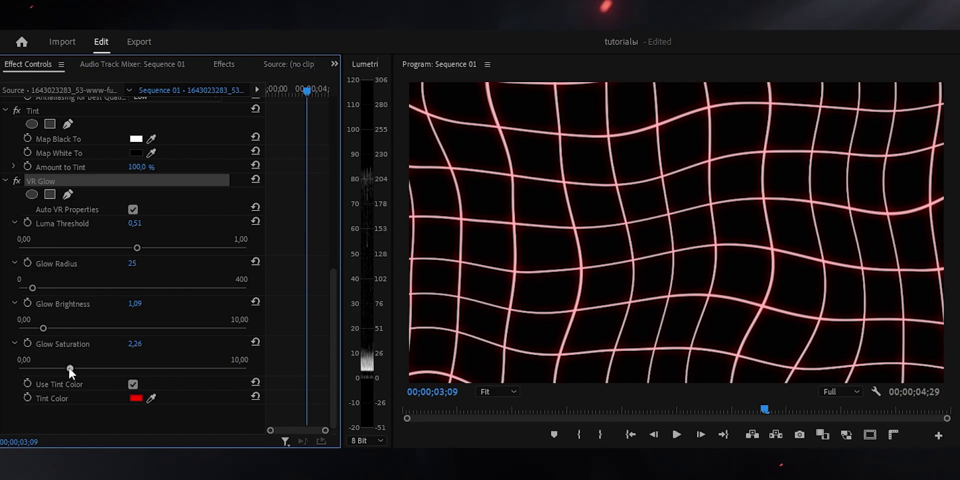
{"action": "left_click_drag", "start_coordinate": [68, 369], "coordinate": [310, 370]}
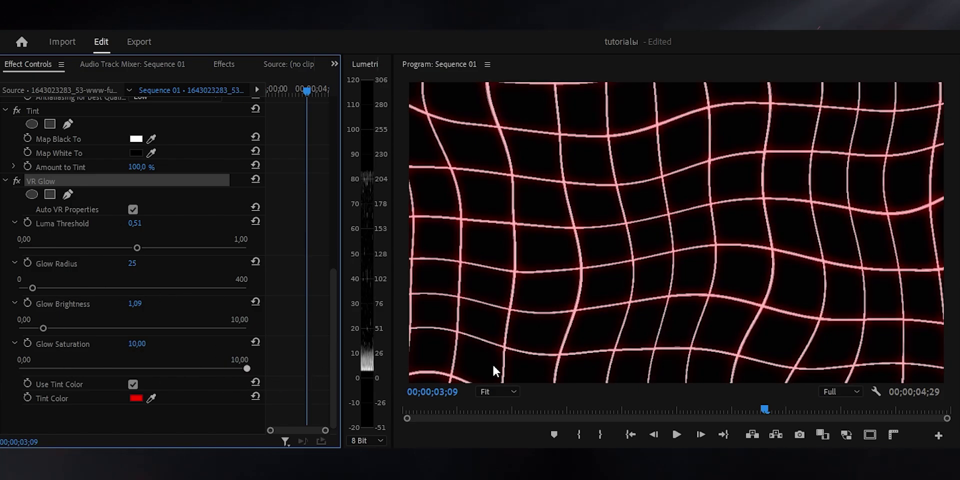
{"action": "left_click_drag", "start_coordinate": [246, 368], "coordinate": [26, 370]}
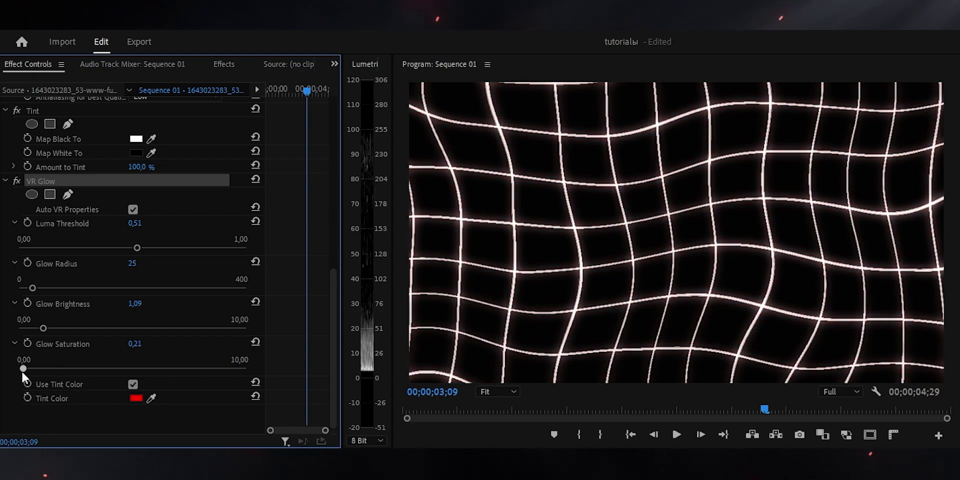
{"action": "left_click", "coordinate": [136, 398]}
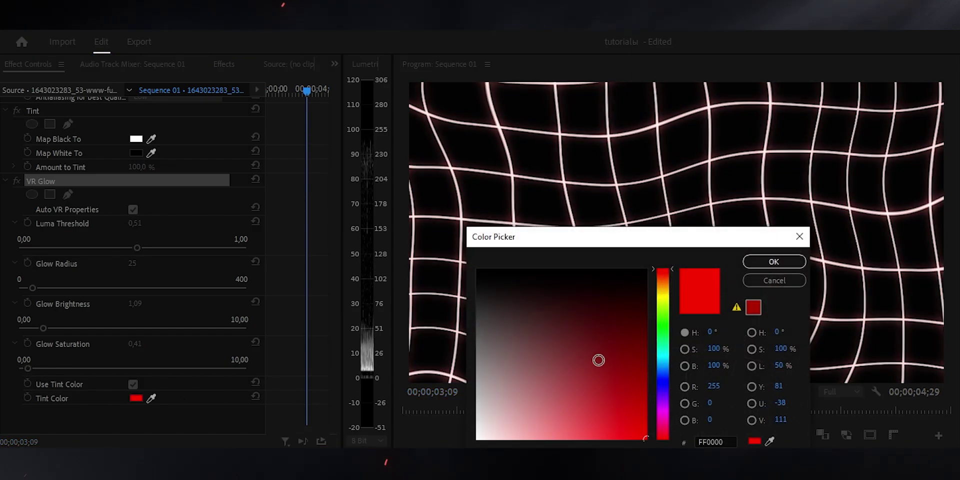
{"action": "left_click_drag", "start_coordinate": [655, 315], "coordinate": [663, 300]}
{"action": "key", "text": "Return"}
{"action": "key", "text": "space"}
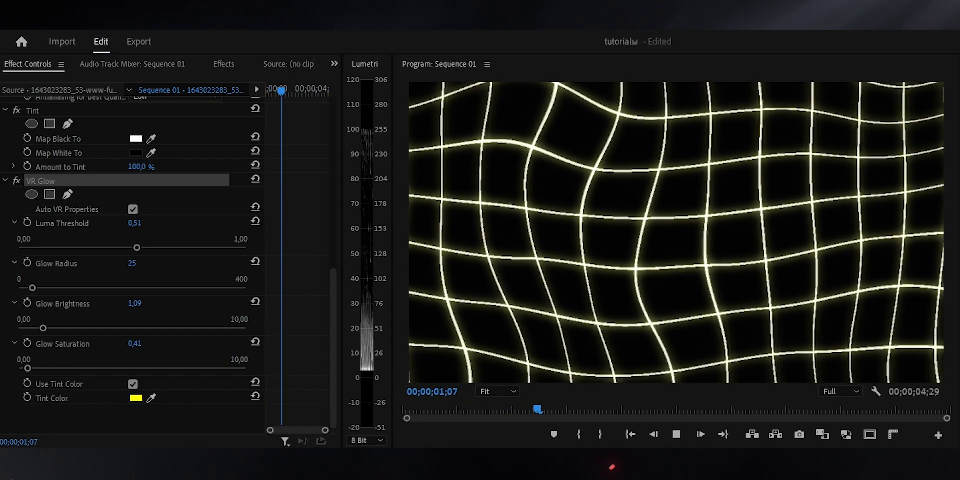
{"action": "scroll", "coordinate": [319, 336], "scroll_direction": "down", "scroll_amount": 3}
{"action": "key", "text": "space"}
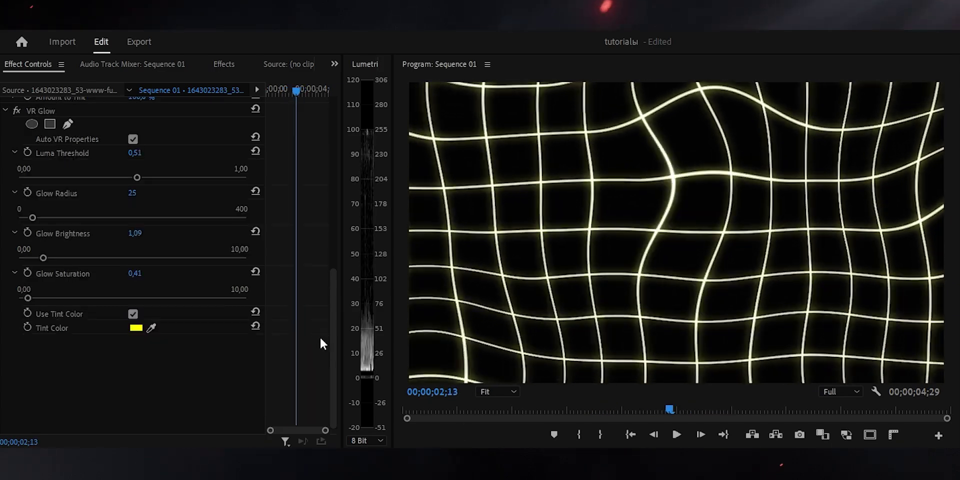
Step: Set the grid clip's Opacity to 35% and preview from the start
{"action": "mouse_move", "coordinate": [330, 353]}
{"action": "left_mouse_down"}
{"action": "mouse_move", "coordinate": [334, 274]}
{"action": "mouse_move", "coordinate": [358, 182]}
{"action": "left_mouse_up"}
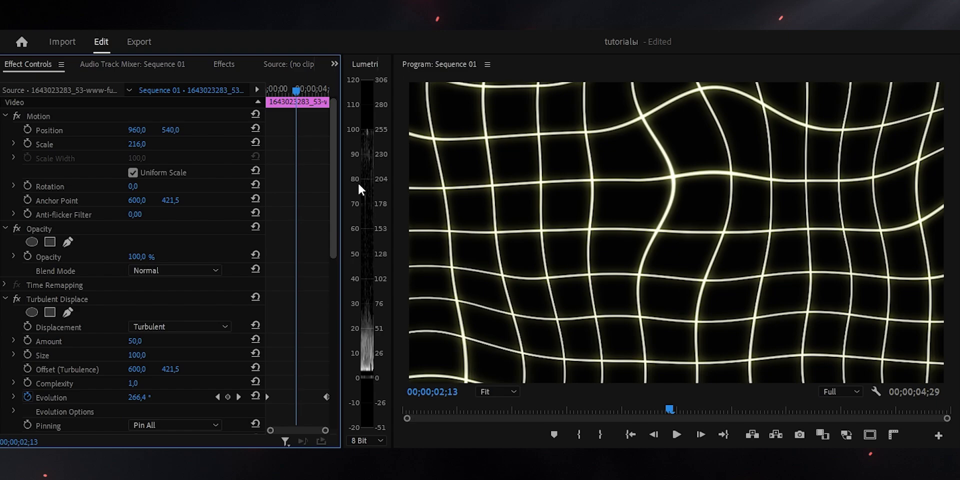
{"action": "left_click", "coordinate": [59, 228]}
{"action": "left_click", "coordinate": [141, 254]}
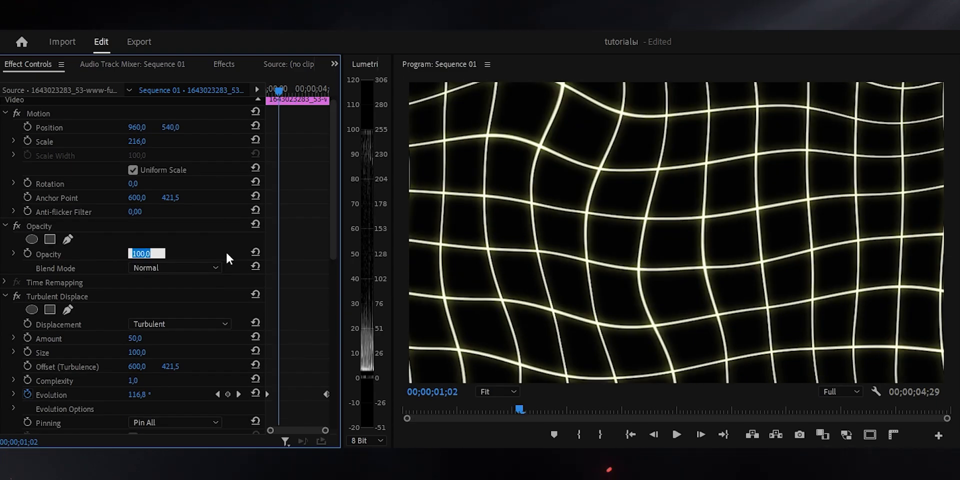
{"action": "type", "text": "35"}
{"action": "key", "text": "Return"}
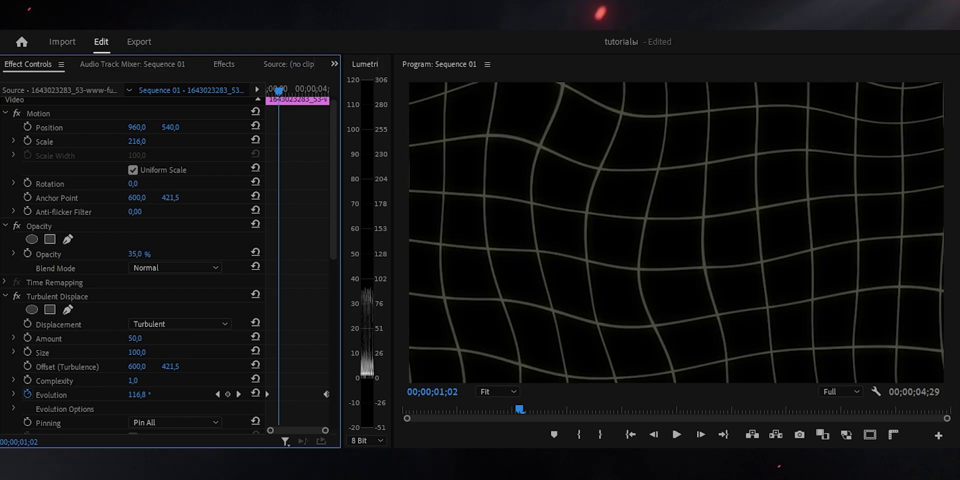
{"action": "key", "text": "Home"}
{"action": "key", "text": "space"}
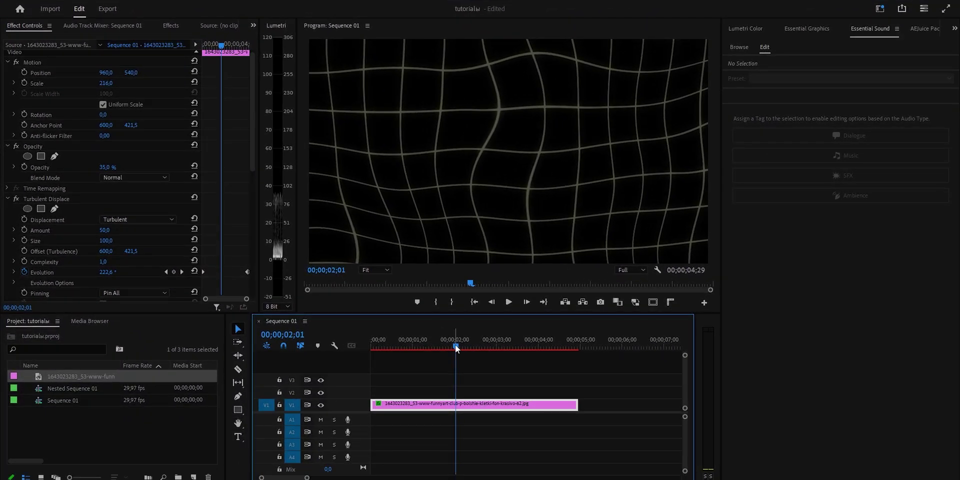
Step: Create a title text box on the Program monitor frame at one second
{"action": "left_click_drag", "start_coordinate": [456, 349], "coordinate": [412, 346]}
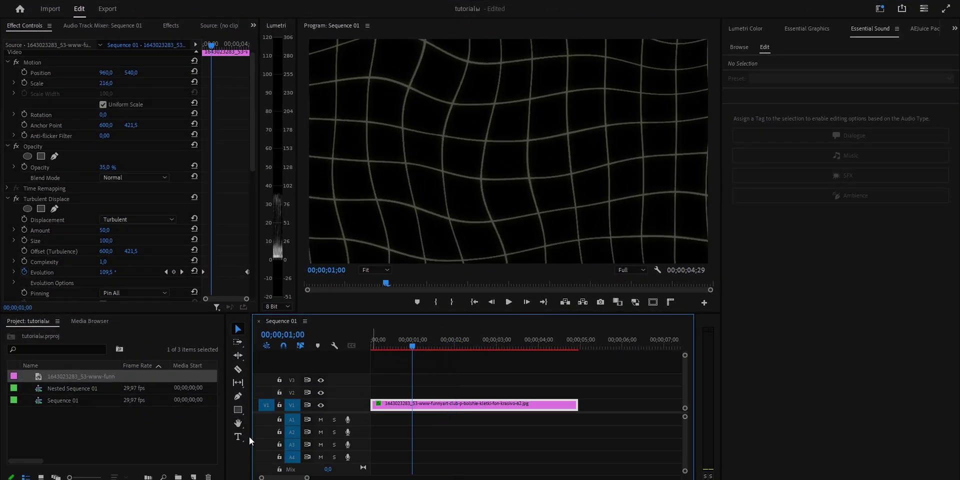
{"action": "left_click", "coordinate": [239, 436]}
{"action": "left_click", "coordinate": [442, 159]}
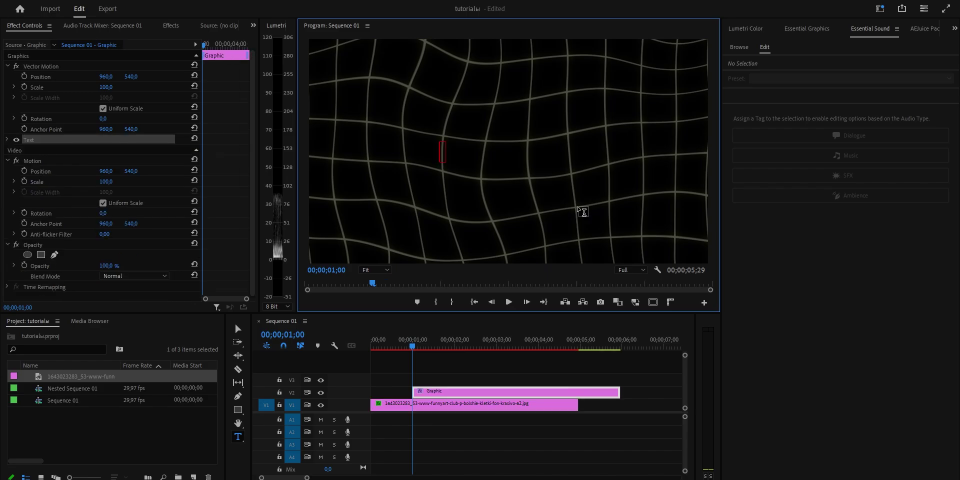
{"action": "key", "text": "Escape"}
Step: Set the title's font to Bebas Neue in Essential Graphics
{"action": "left_click", "coordinate": [941, 269]}
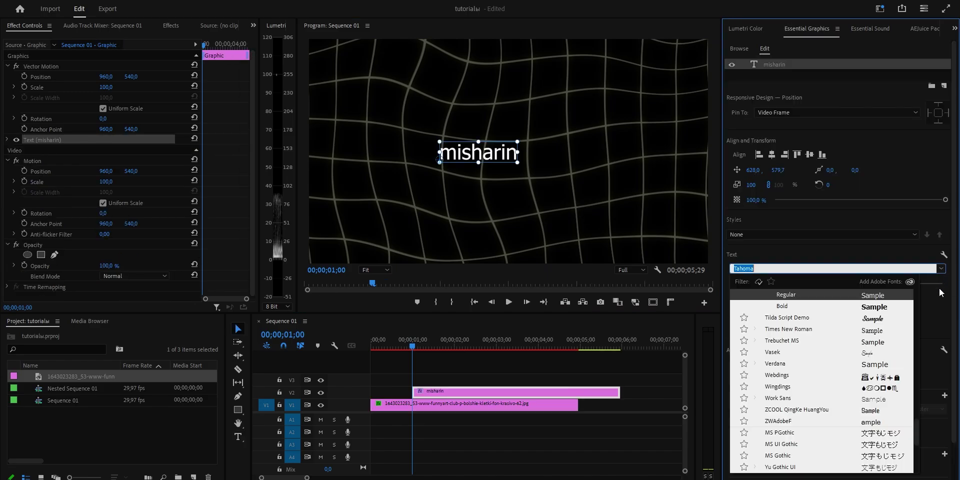
{"action": "type", "text": "Bebas Neue"}
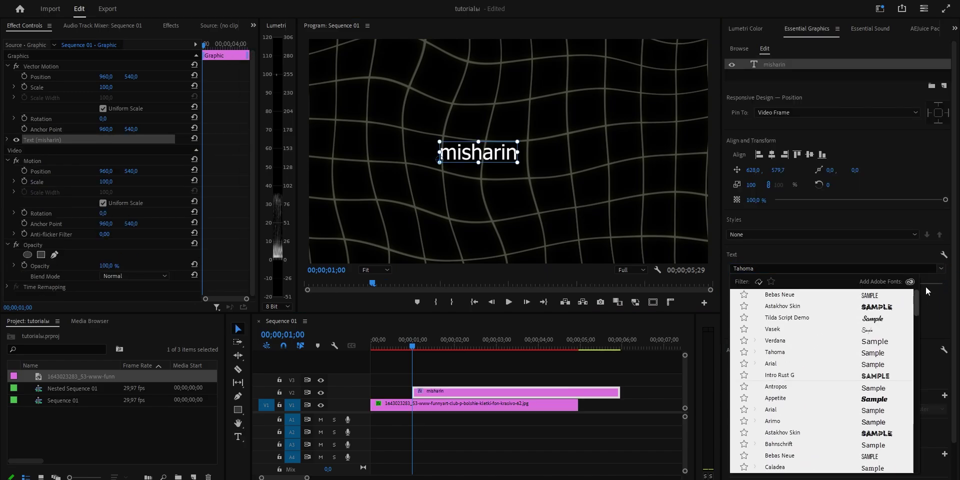
{"action": "key", "text": "Return"}
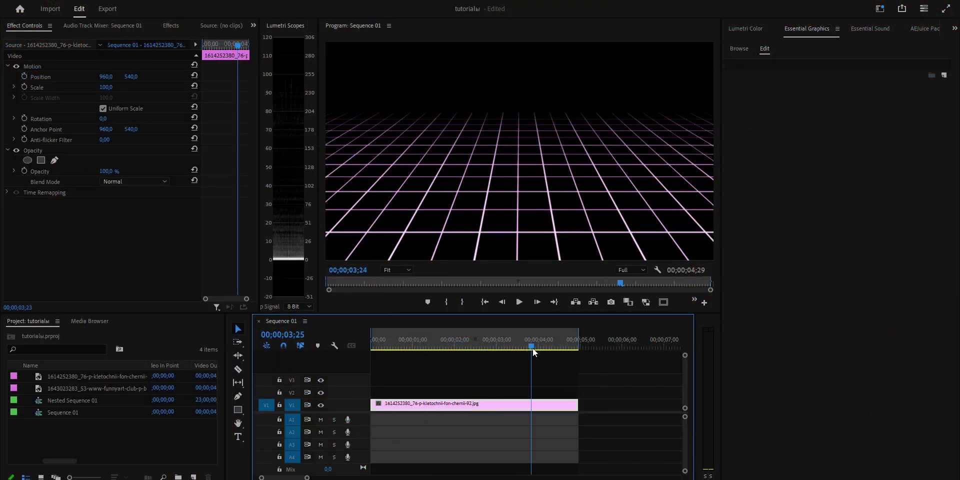
Step: Apply Distort > Wave Warp to the pink grid floor clip and preview the ripples
{"action": "left_click_drag", "start_coordinate": [533, 352], "coordinate": [420, 353]}
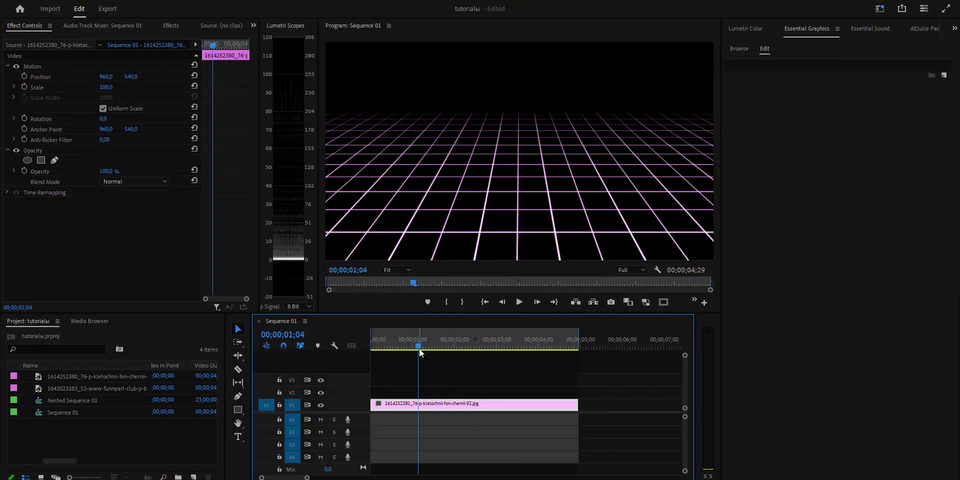
{"action": "left_click", "coordinate": [170, 25]}
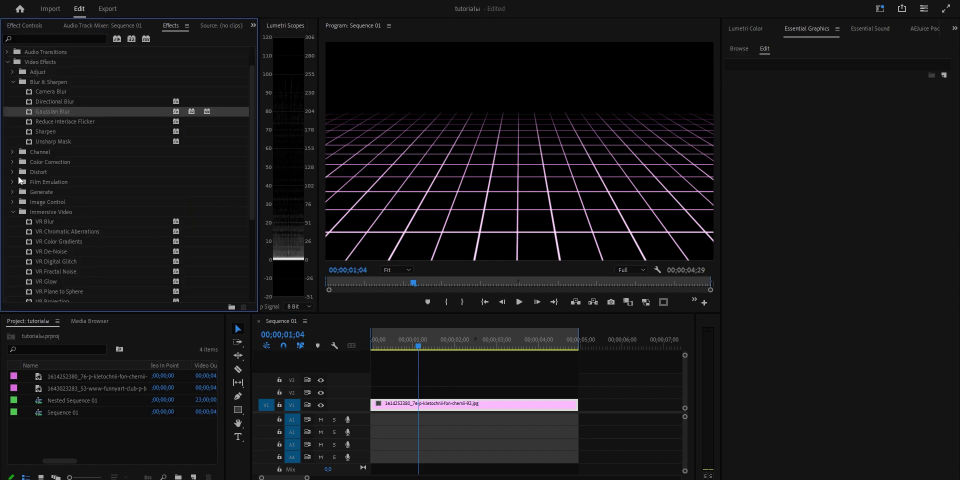
{"action": "scroll", "coordinate": [80, 190], "scroll_direction": "down", "scroll_amount": 2}
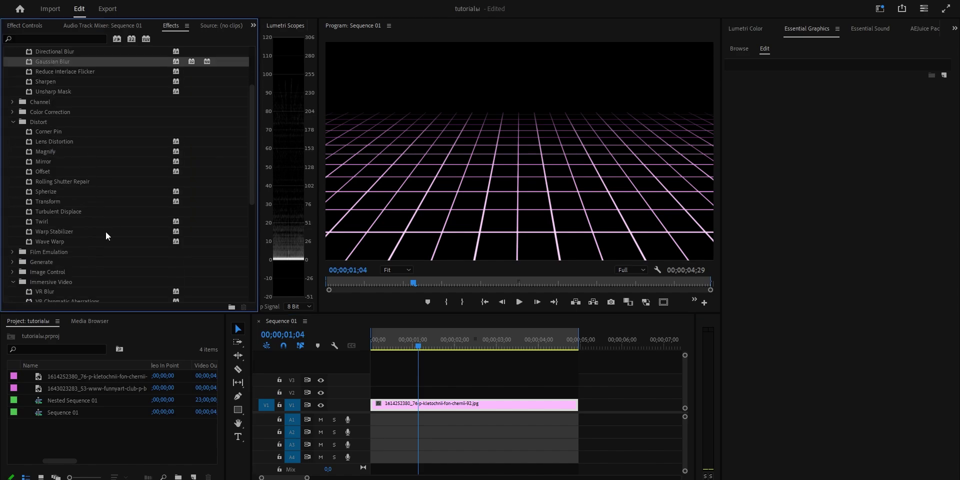
{"action": "left_click_drag", "start_coordinate": [49, 242], "coordinate": [404, 408]}
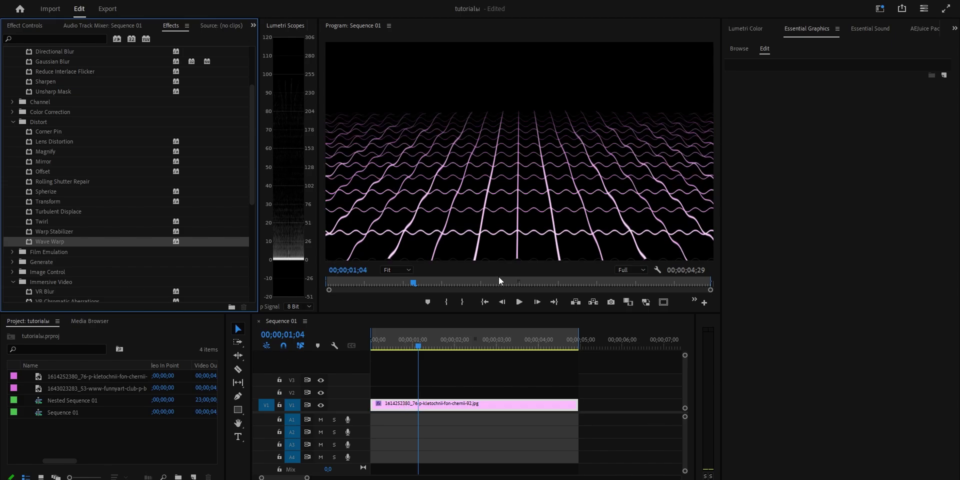
{"action": "left_click", "coordinate": [436, 337]}
{"action": "key", "text": "space"}
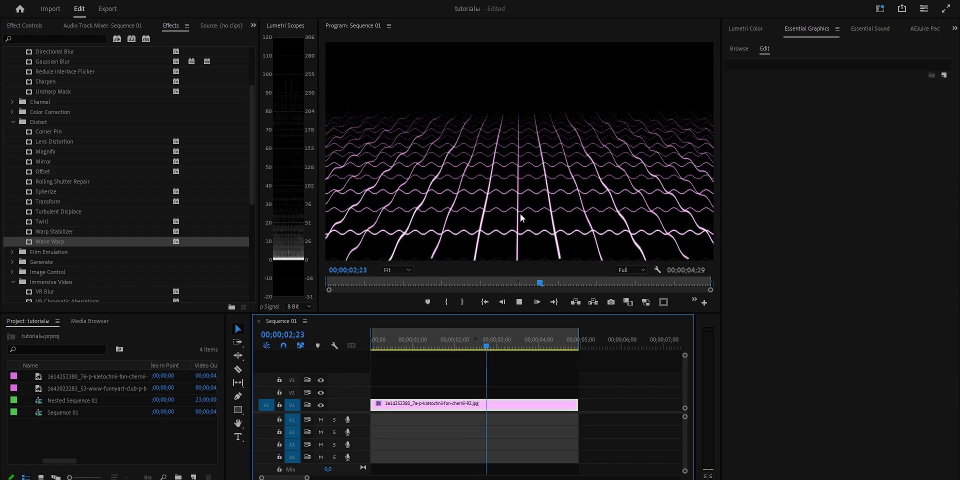
{"action": "key", "text": "space"}
Step: Set Wave Warp's Wave Height to 8 and Wave Width to 77
{"action": "left_click", "coordinate": [40, 26]}
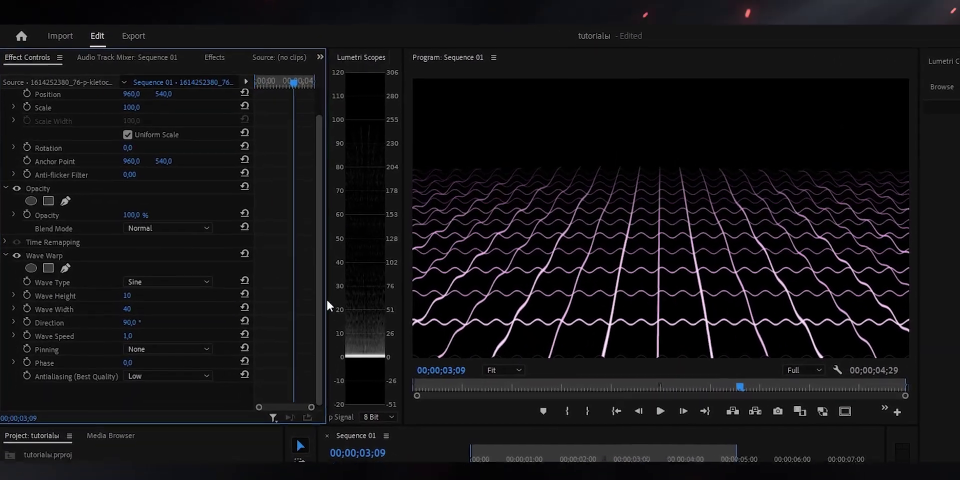
{"action": "scroll", "coordinate": [36, 207], "scroll_direction": "down", "scroll_amount": 1}
{"action": "left_click", "coordinate": [13, 314]}
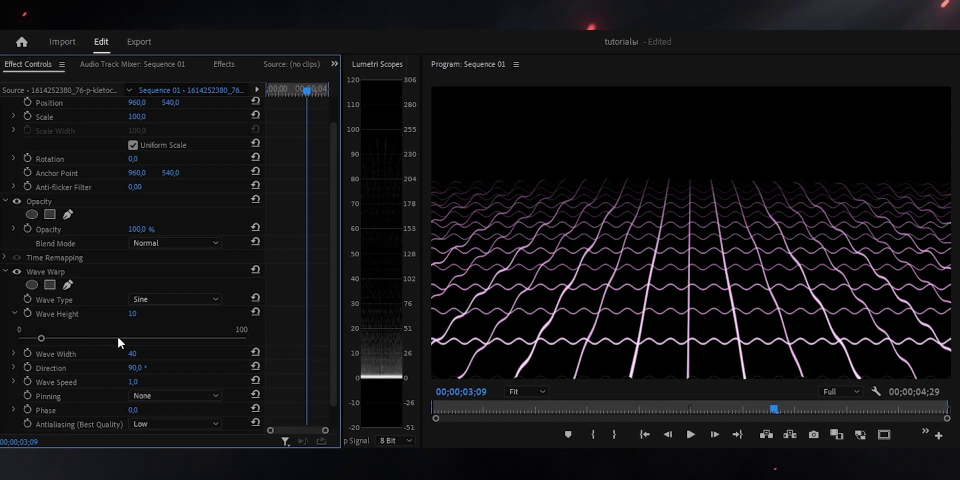
{"action": "left_click_drag", "start_coordinate": [41, 338], "coordinate": [31, 339]}
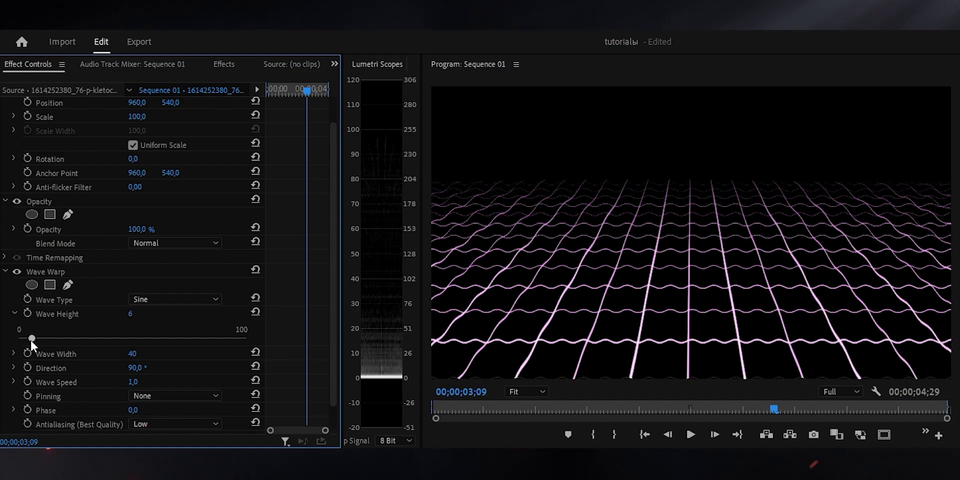
{"action": "left_click", "coordinate": [14, 354]}
{"action": "left_click_drag", "start_coordinate": [108, 378], "coordinate": [194, 379]}
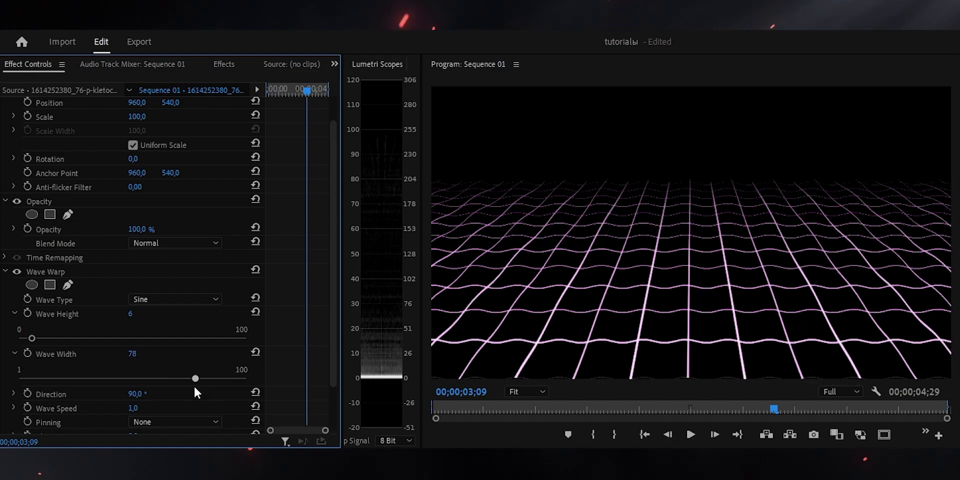
{"action": "scroll", "coordinate": [201, 369], "scroll_direction": "down", "scroll_amount": 2}
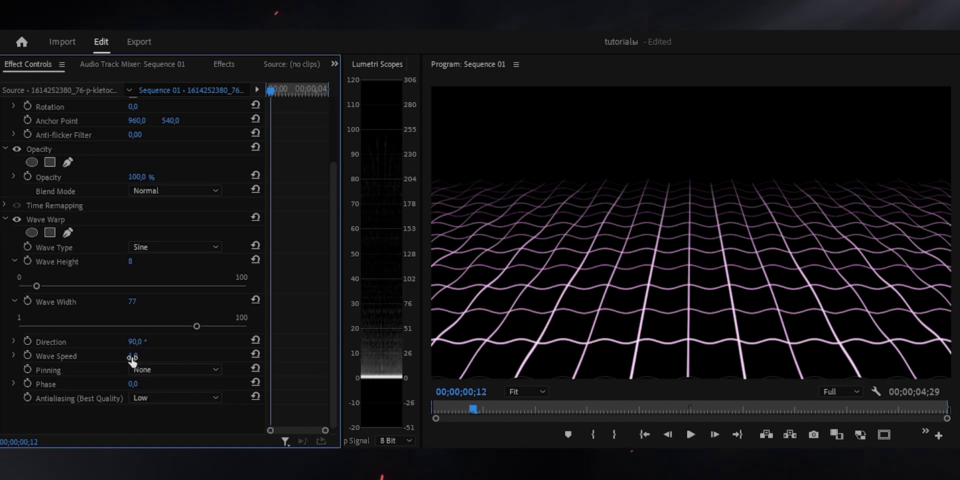
{"action": "left_click", "coordinate": [52, 358]}
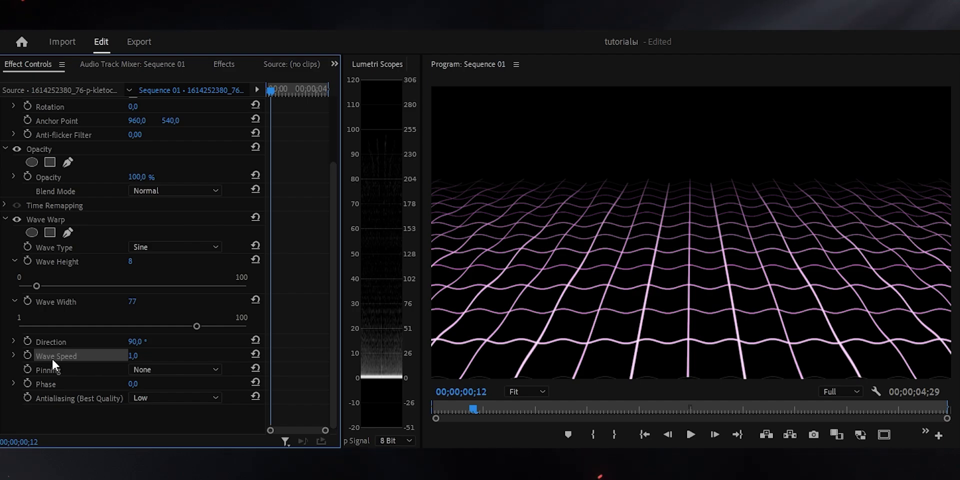
Step: Preview Wave Speed 3,5, then set Wave Speed back to 1,0
{"action": "key", "text": "space"}
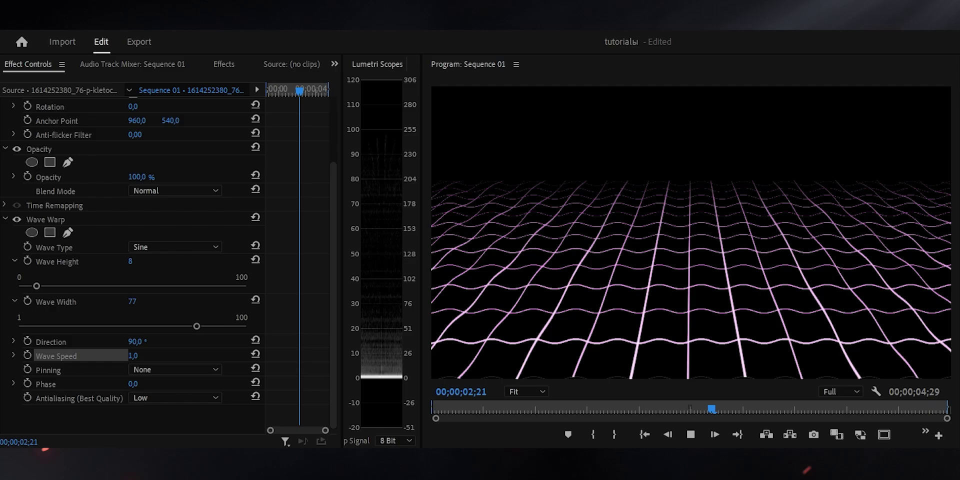
{"action": "left_click_drag", "start_coordinate": [133, 356], "coordinate": [177, 355]}
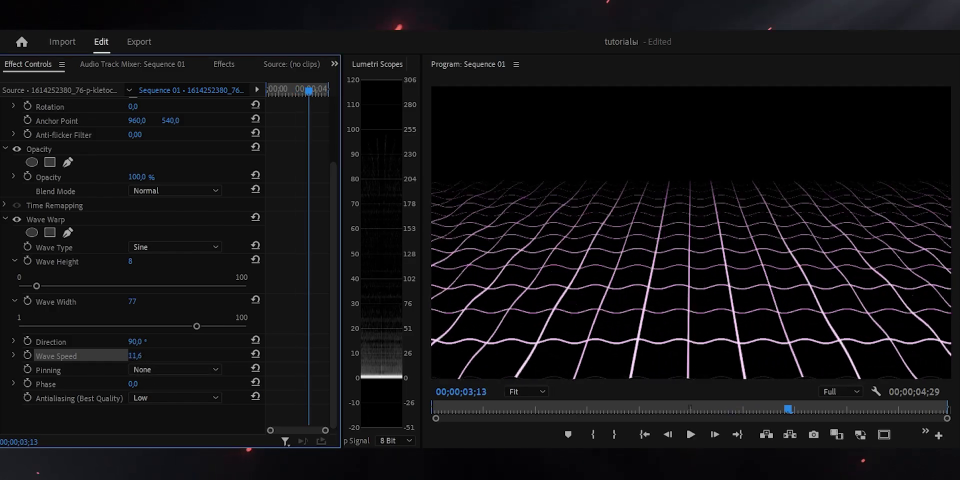
{"action": "key", "text": "space"}
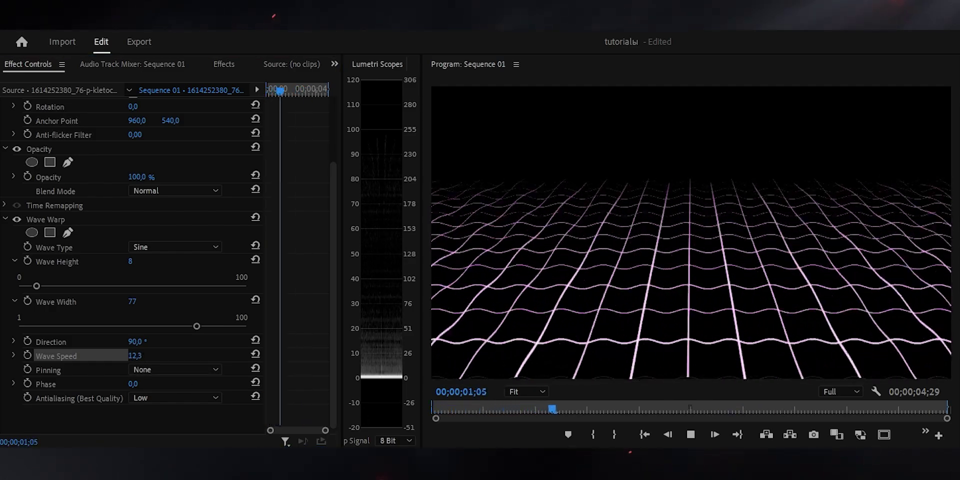
{"action": "left_click", "coordinate": [155, 355]}
{"action": "type", "text": "1"}
{"action": "key", "text": "Return"}
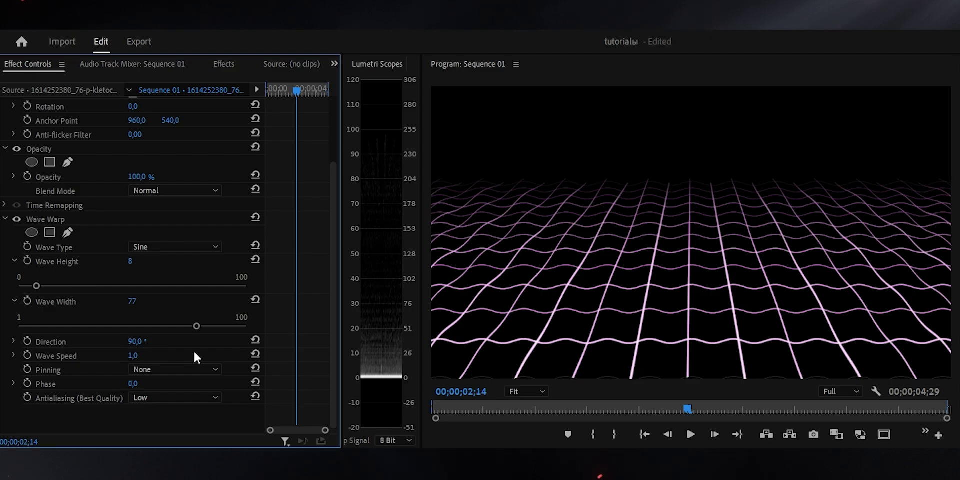
{"action": "key", "text": "space"}
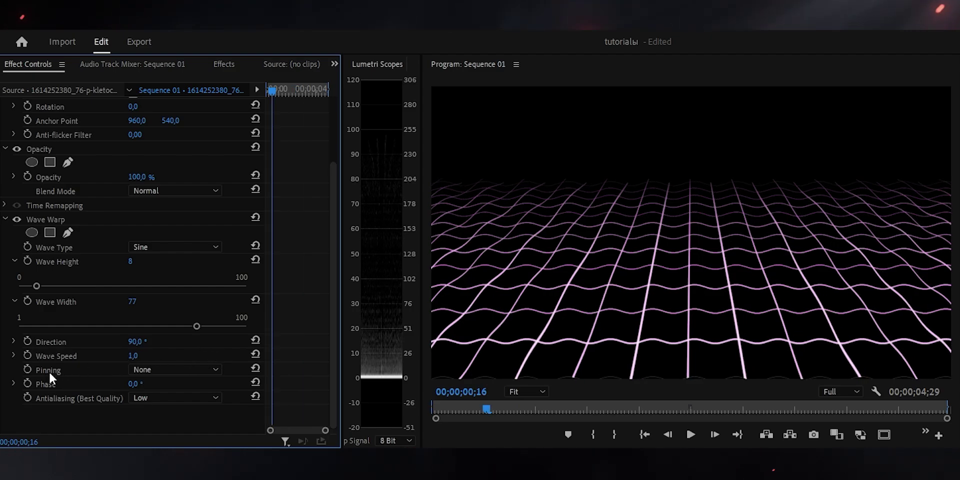
{"action": "left_click", "coordinate": [187, 369]}
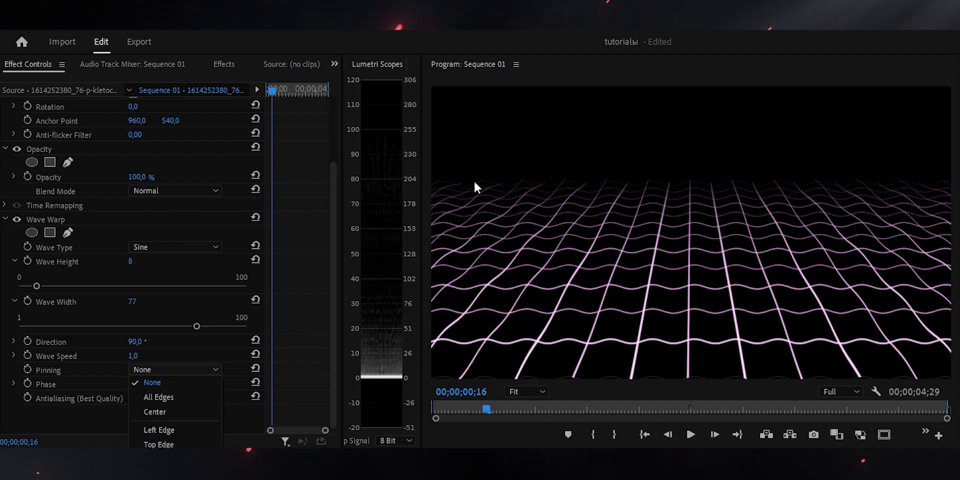
Step: Try All Edges and Top Edge pinning, finally setting Wave Warp Pinning to None
{"action": "left_click", "coordinate": [152, 397]}
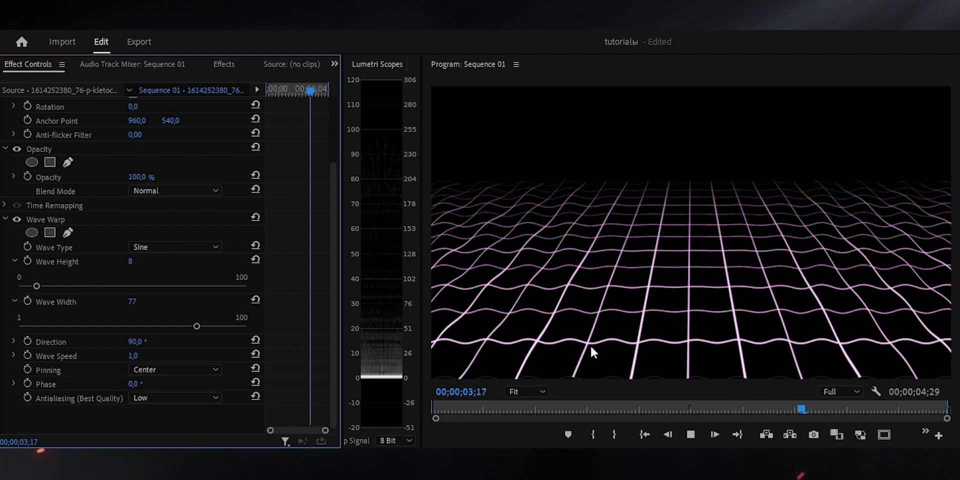
{"action": "key", "text": "space"}
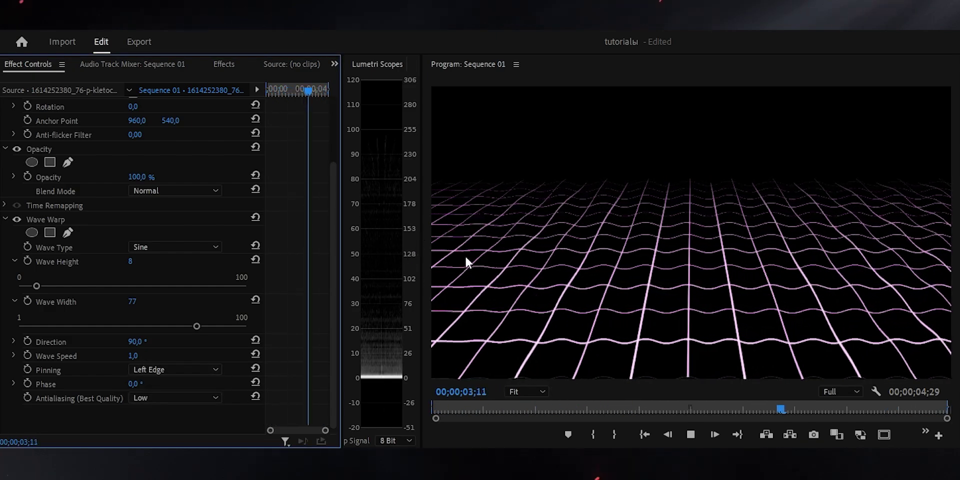
{"action": "key", "text": "space"}
{"action": "left_click", "coordinate": [199, 370]}
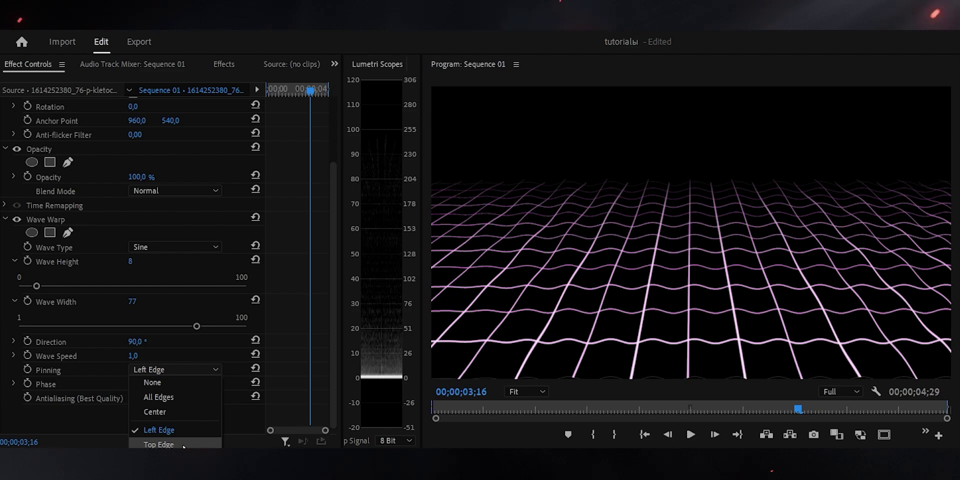
{"action": "left_click", "coordinate": [184, 445]}
{"action": "left_click", "coordinate": [194, 370]}
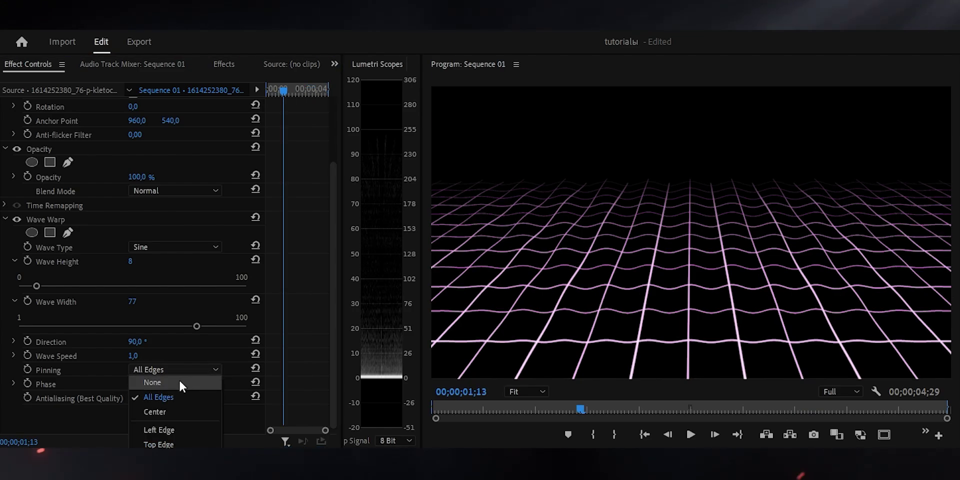
{"action": "left_click", "coordinate": [179, 379]}
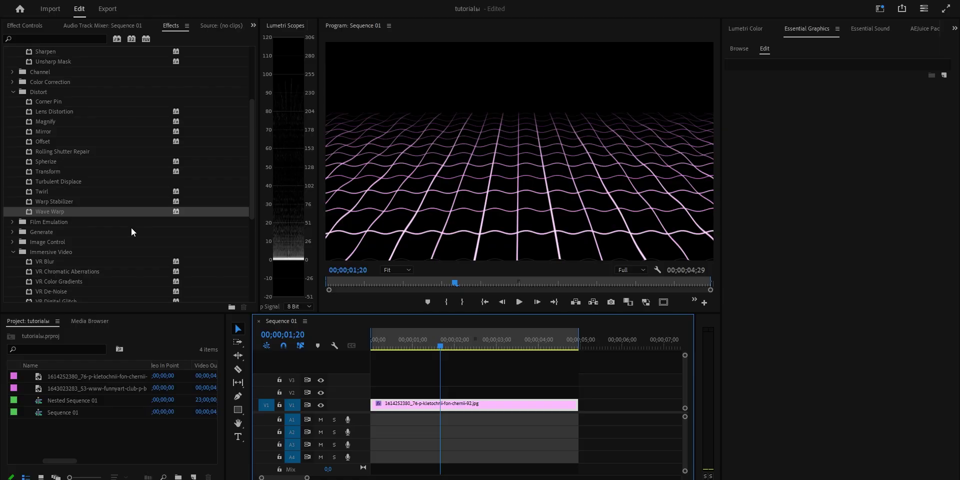
Step: Add VR Glow to the pink grid: Luma Threshold 0.23, Glow Radius 54, Glow Saturation 10
{"action": "scroll", "coordinate": [131, 227], "scroll_direction": "down", "scroll_amount": 4}
{"action": "double_click", "coordinate": [52, 212]}
{"action": "left_click", "coordinate": [24, 26]}
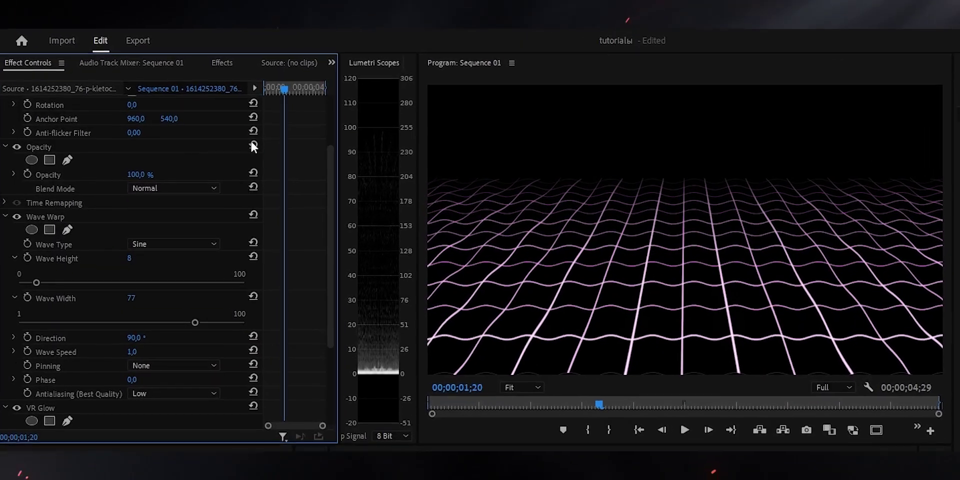
{"action": "scroll", "coordinate": [251, 168], "scroll_direction": "down", "scroll_amount": 2}
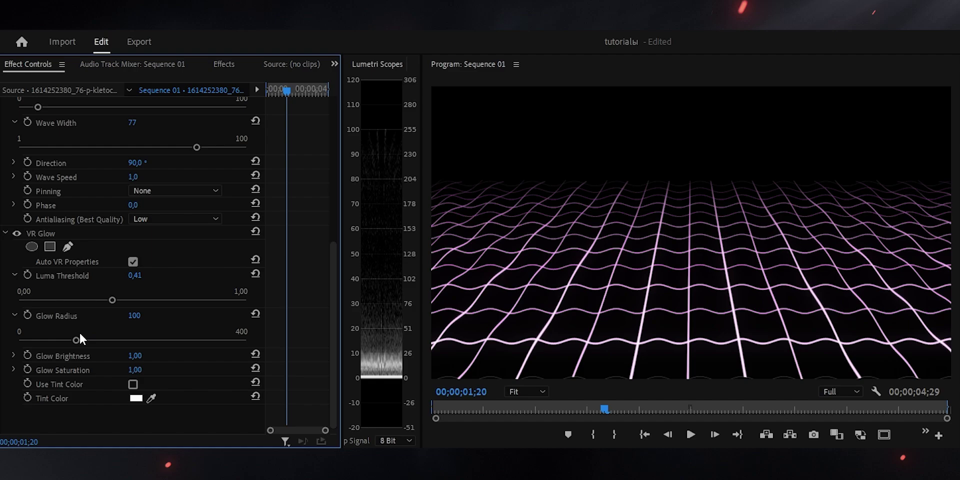
{"action": "left_click_drag", "start_coordinate": [80, 335], "coordinate": [105, 344]}
{"action": "left_click_drag", "start_coordinate": [43, 369], "coordinate": [260, 379]}
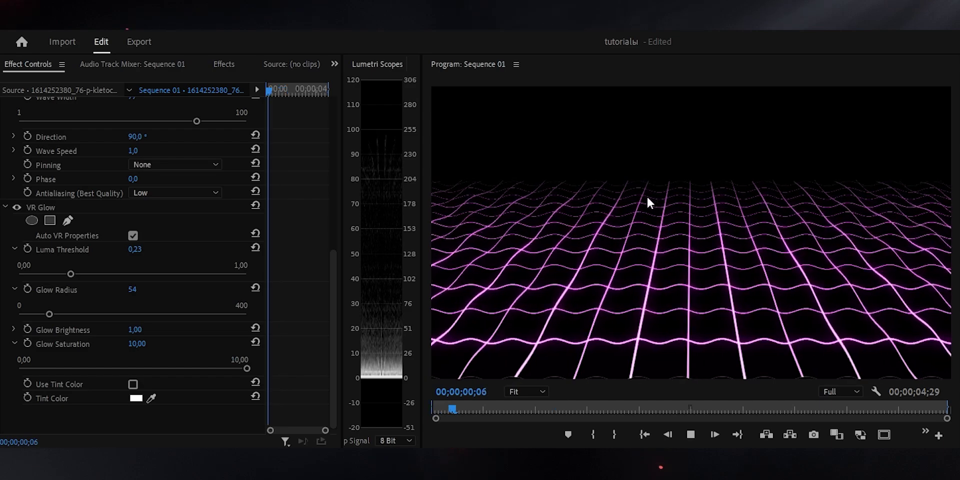
{"action": "key", "text": "space"}
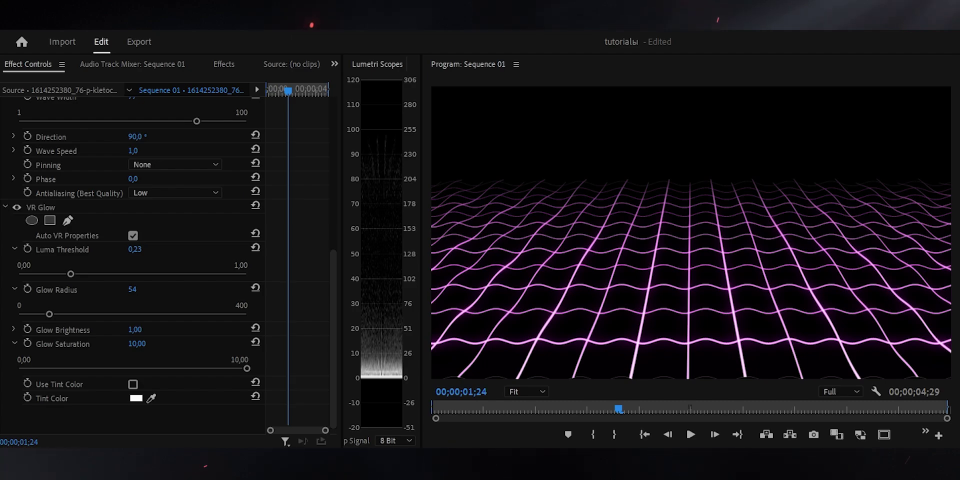
Step: Lower the grid to Position Y 738 and turn on safe margins in the Program Monitor
{"action": "left_click_drag", "start_coordinate": [334, 293], "coordinate": [339, 137]}
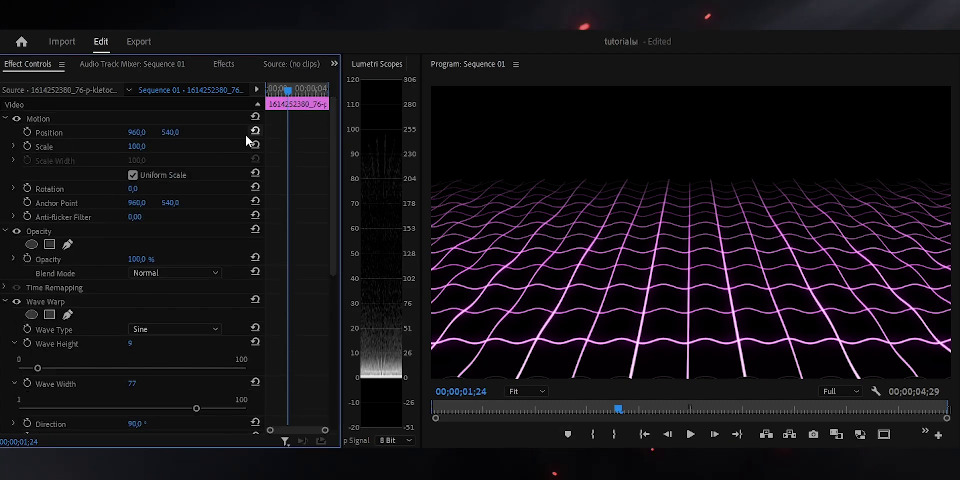
{"action": "left_click_drag", "start_coordinate": [170, 133], "coordinate": [199, 157]}
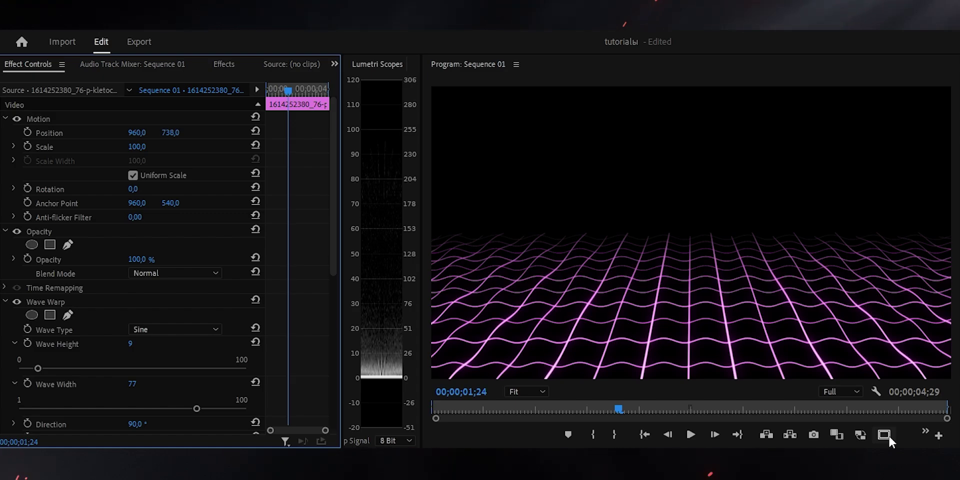
{"action": "left_click", "coordinate": [939, 436]}
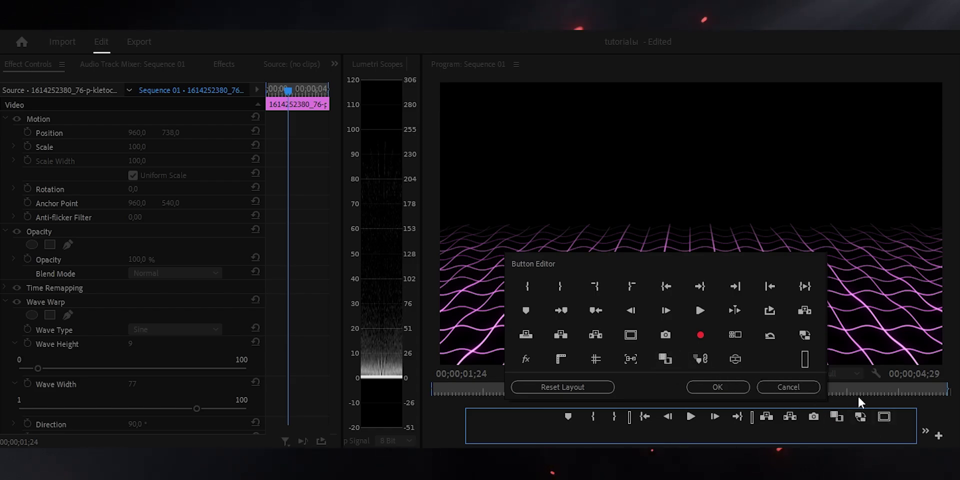
{"action": "left_click", "coordinate": [788, 387]}
{"action": "left_click", "coordinate": [884, 434]}
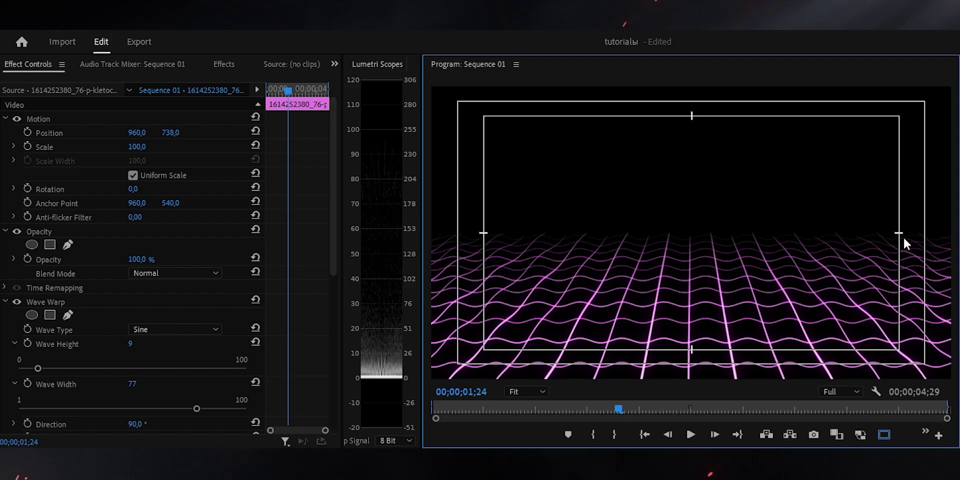
Step: Add Show Rulers to the monitor controls, then drag horizontal and vertical guides to the centre
{"action": "left_click", "coordinate": [939, 437]}
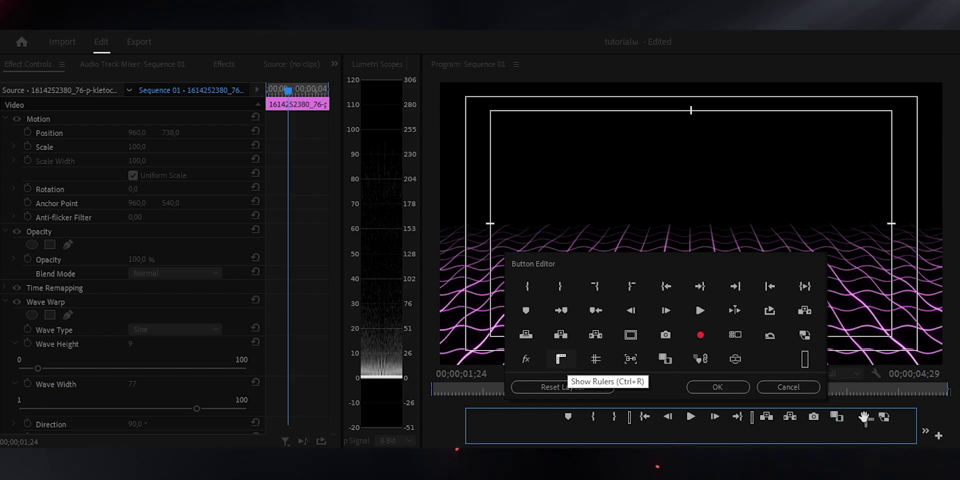
{"action": "left_click_drag", "start_coordinate": [561, 359], "coordinate": [864, 418]}
{"action": "left_click", "coordinate": [718, 387]}
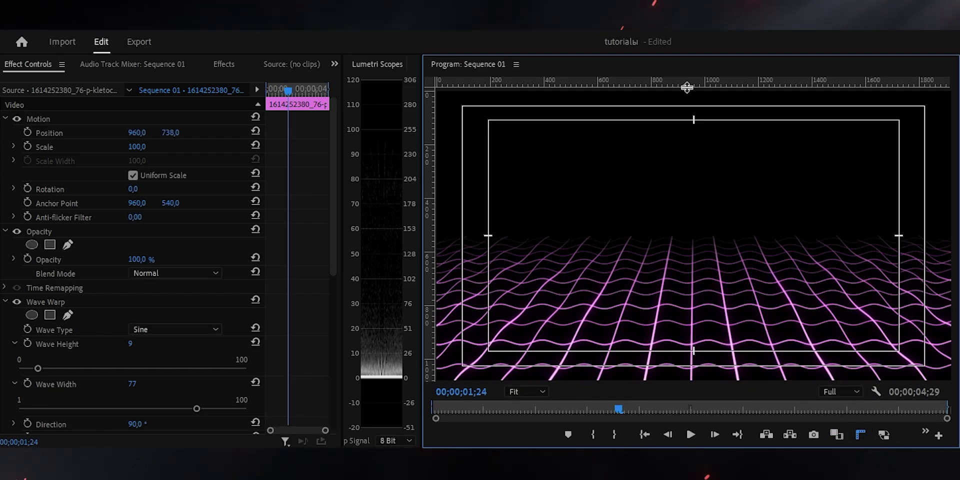
{"action": "left_click_drag", "start_coordinate": [687, 87], "coordinate": [690, 237]}
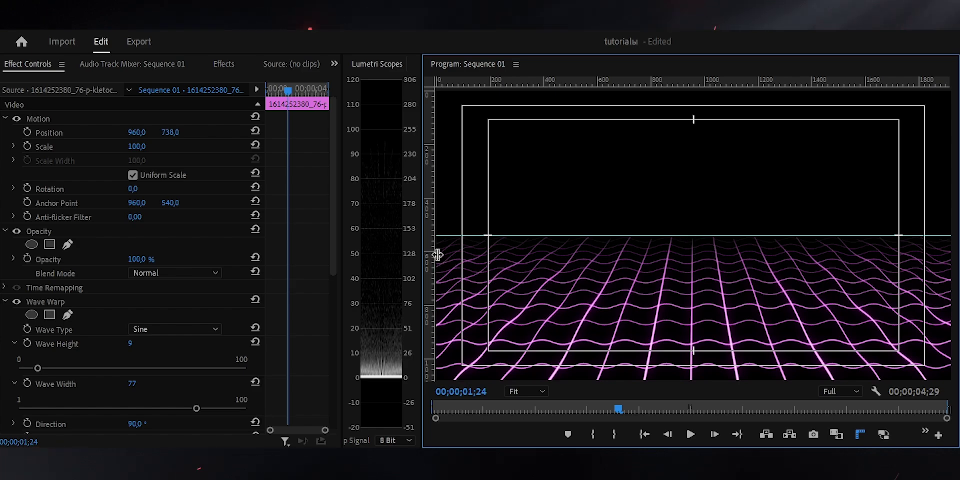
{"action": "left_click_drag", "start_coordinate": [430, 253], "coordinate": [694, 270]}
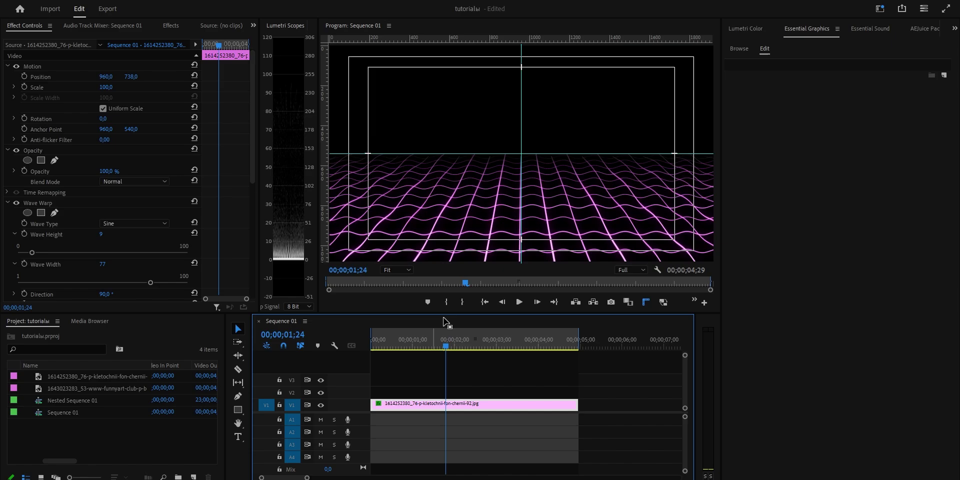
Step: Lower the grid to Position Y 889 and nest it as Nested Sequence 02
{"action": "left_click_drag", "start_coordinate": [132, 77], "coordinate": [208, 76]}
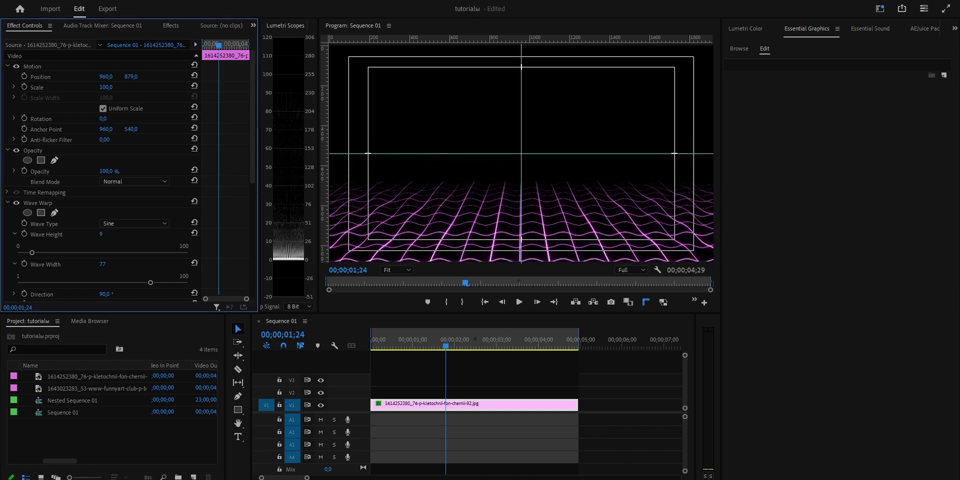
{"action": "right_click", "coordinate": [460, 404]}
{"action": "left_click", "coordinate": [480, 248]}
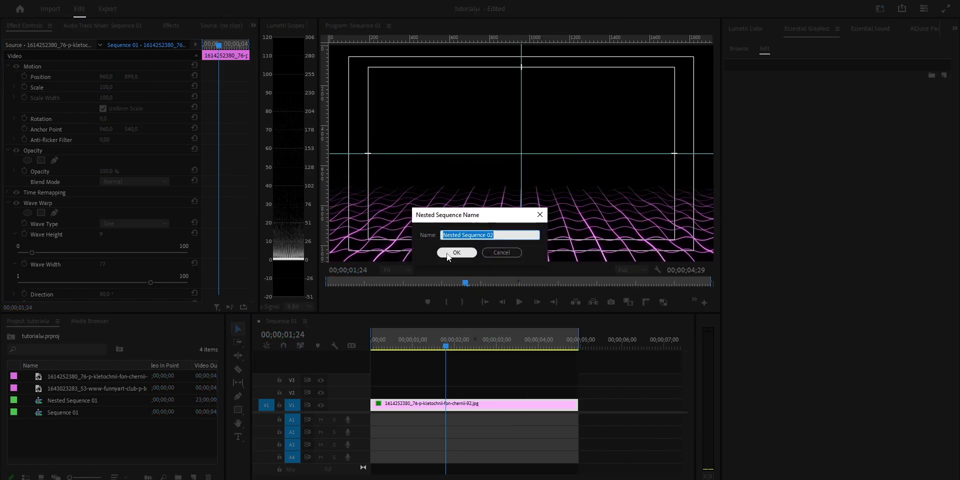
{"action": "left_click", "coordinate": [446, 253]}
Step: Alt-drag a copy of the nested grid onto track V2 and select that upper copy
{"action": "left_click_drag", "start_coordinate": [424, 403], "coordinate": [427, 399], "text": "alt"}
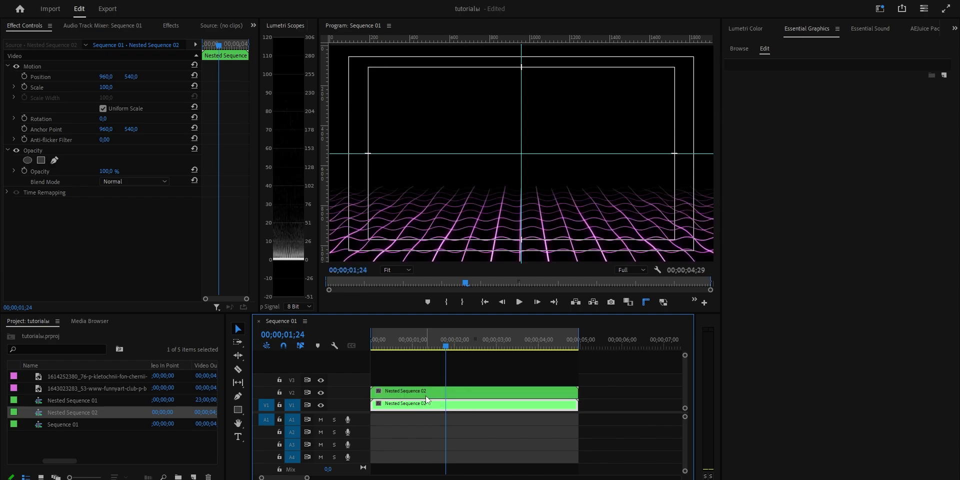
{"action": "left_click", "coordinate": [416, 392]}
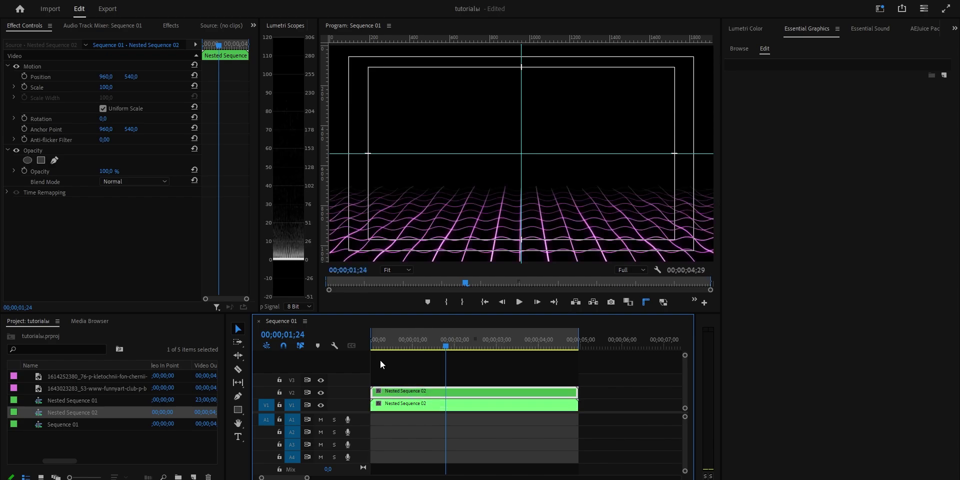
{"action": "left_click", "coordinate": [170, 25]}
{"action": "scroll", "coordinate": [30, 122], "scroll_direction": "up", "scroll_amount": 5}
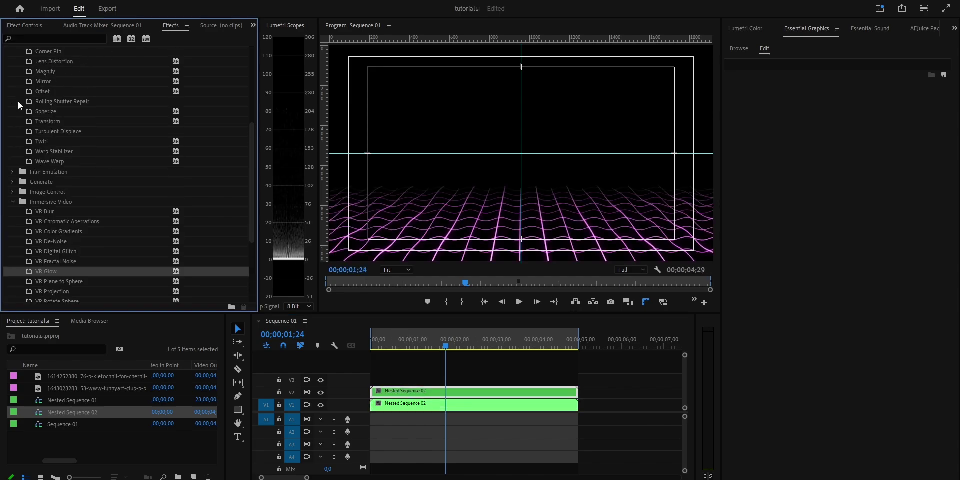
{"action": "left_click", "coordinate": [15, 125]}
{"action": "left_click", "coordinate": [47, 38]}
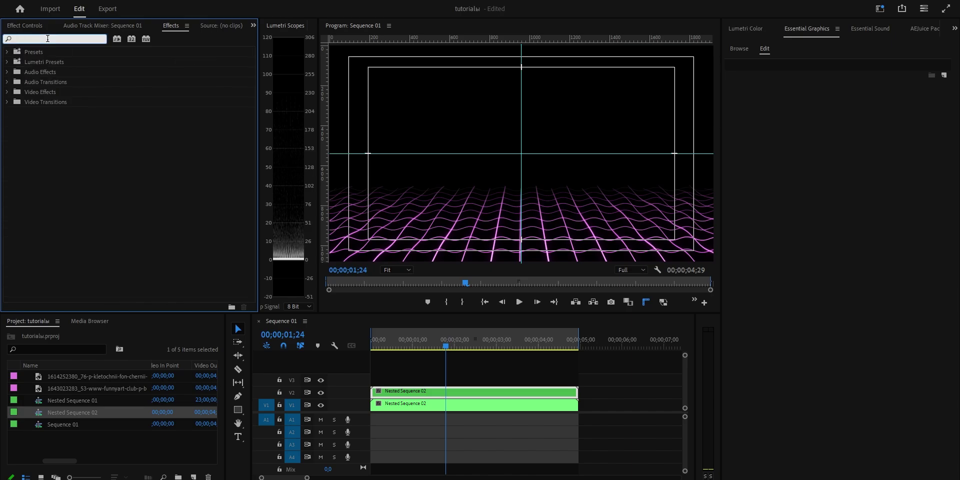
Step: Find Vertical Flip with the search 'vert' and apply it to the V2 grid copy
{"action": "type", "text": "vert"}
{"action": "left_click", "coordinate": [52, 172]}
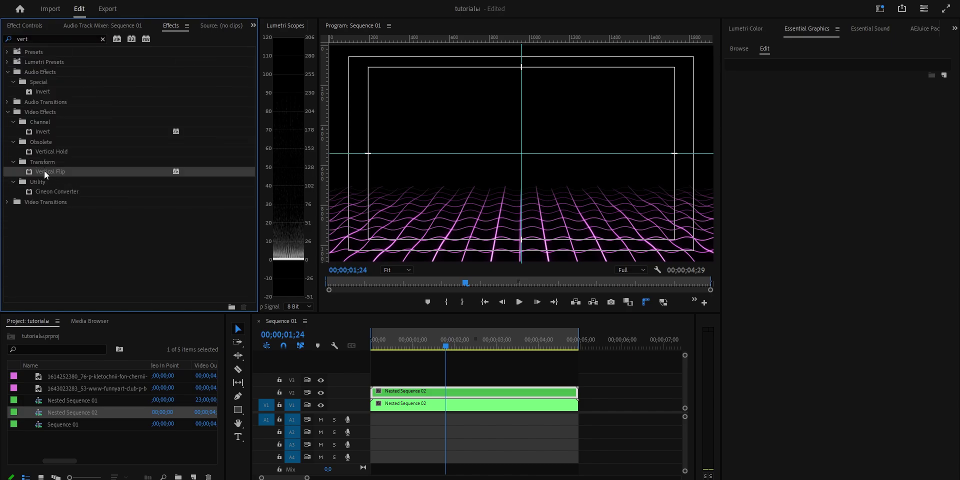
{"action": "left_click_drag", "start_coordinate": [301, 325], "coordinate": [443, 395]}
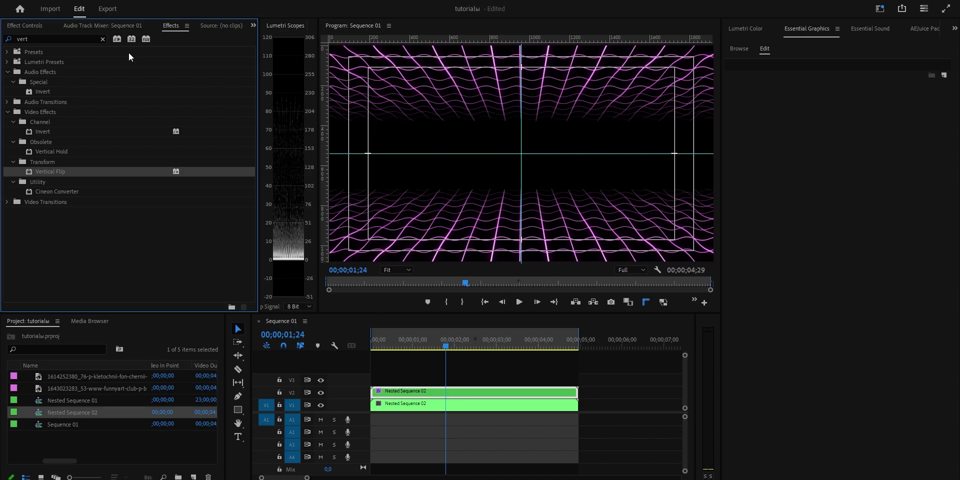
Step: Try Screen as the copy's Opacity blend mode, then leave it at Normal
{"action": "left_click", "coordinate": [35, 26]}
{"action": "left_click", "coordinate": [136, 182]}
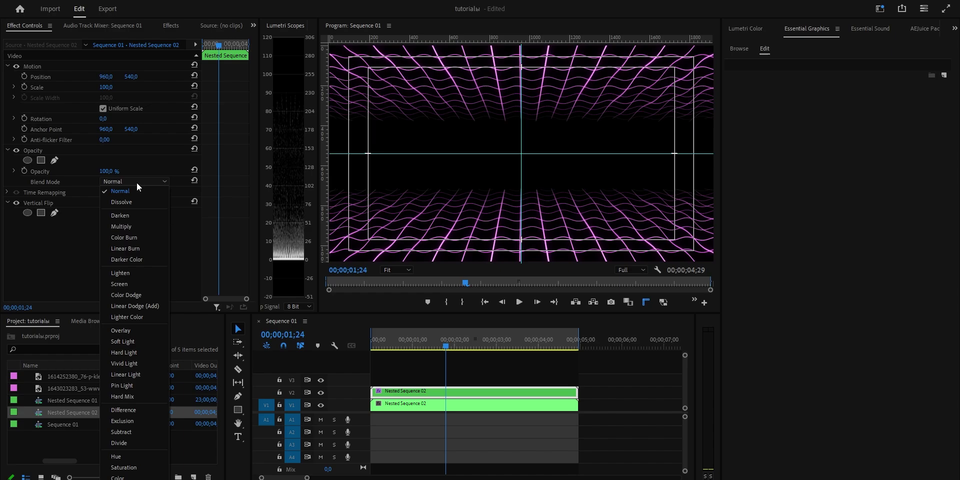
{"action": "left_click", "coordinate": [125, 326]}
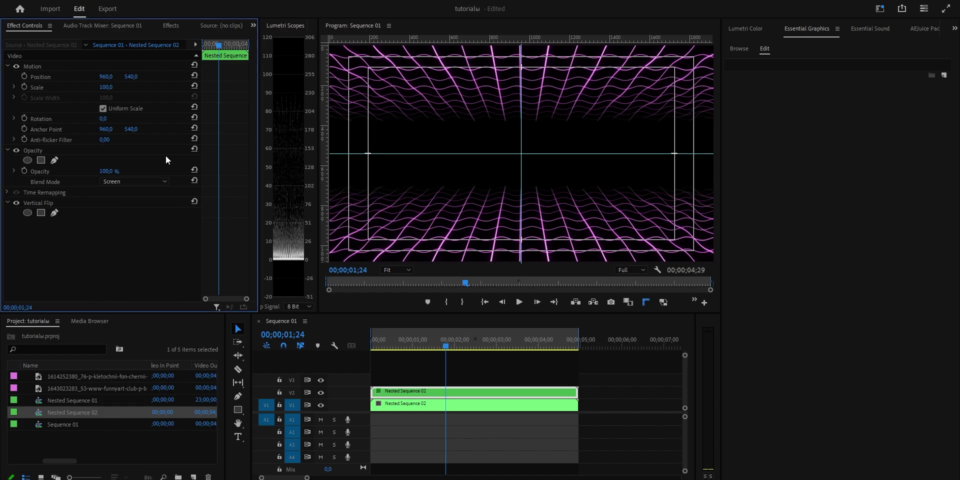
{"action": "left_click", "coordinate": [157, 180]}
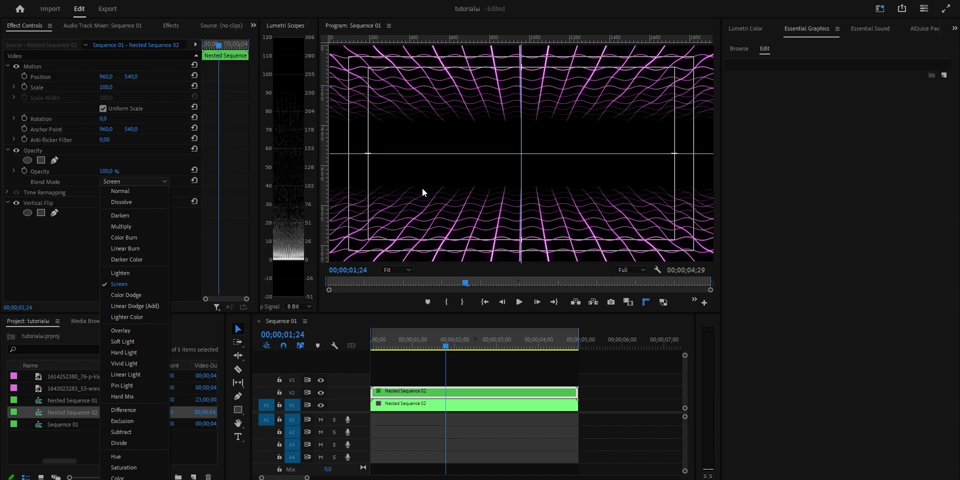
{"action": "left_click", "coordinate": [157, 189]}
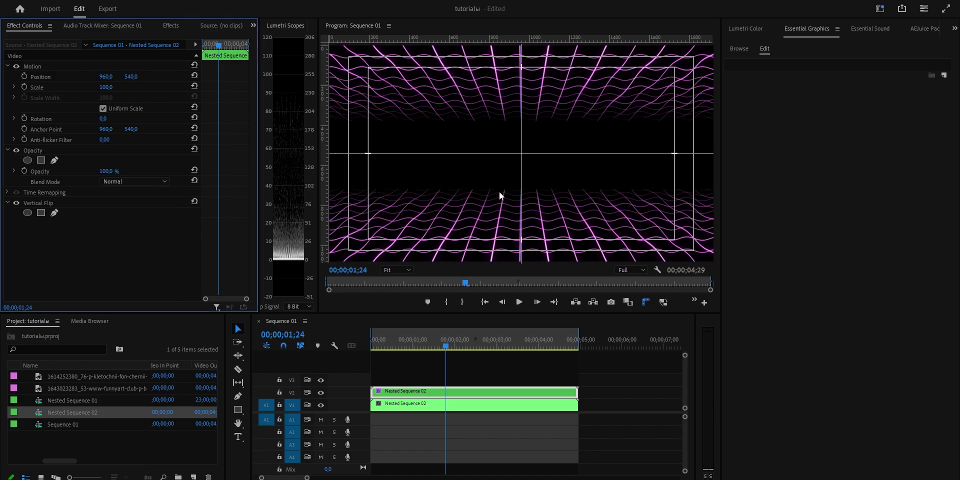
{"action": "left_click", "coordinate": [154, 182]}
{"action": "left_click", "coordinate": [133, 285]}
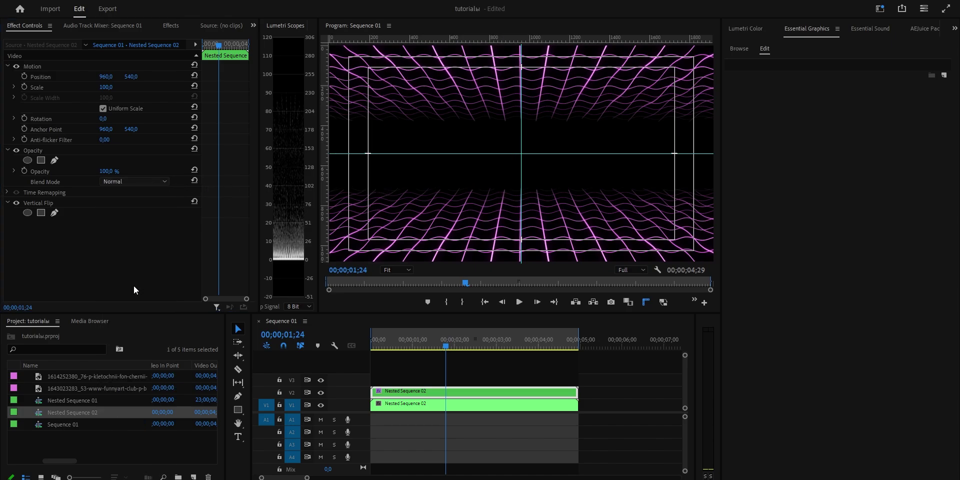
{"action": "left_click", "coordinate": [533, 368]}
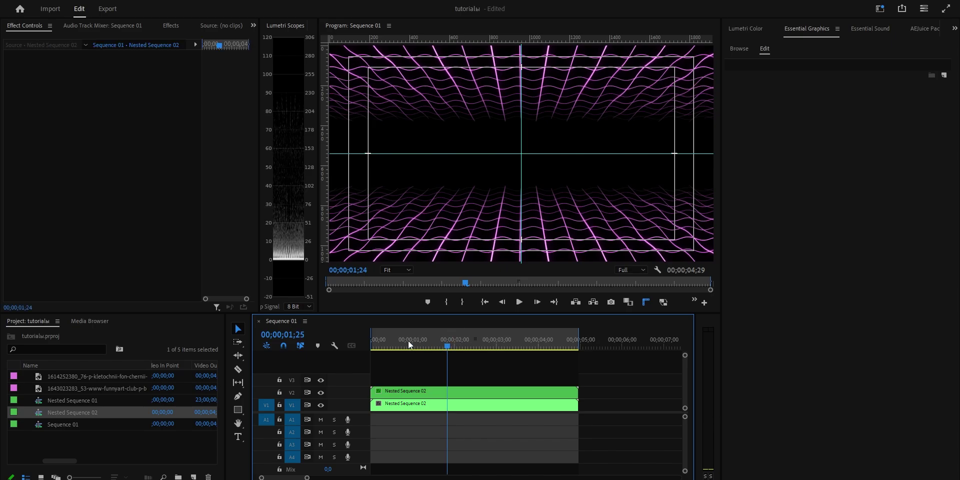
Step: Preview the mirrored grid, then finish editing the MISHARIN title text
{"action": "left_click", "coordinate": [376, 341]}
{"action": "key", "text": "space"}
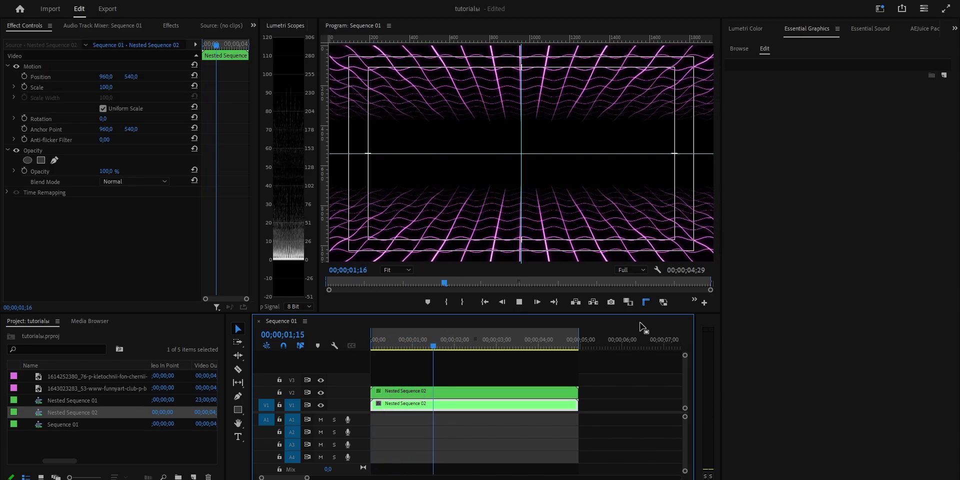
{"action": "key", "text": "t"}
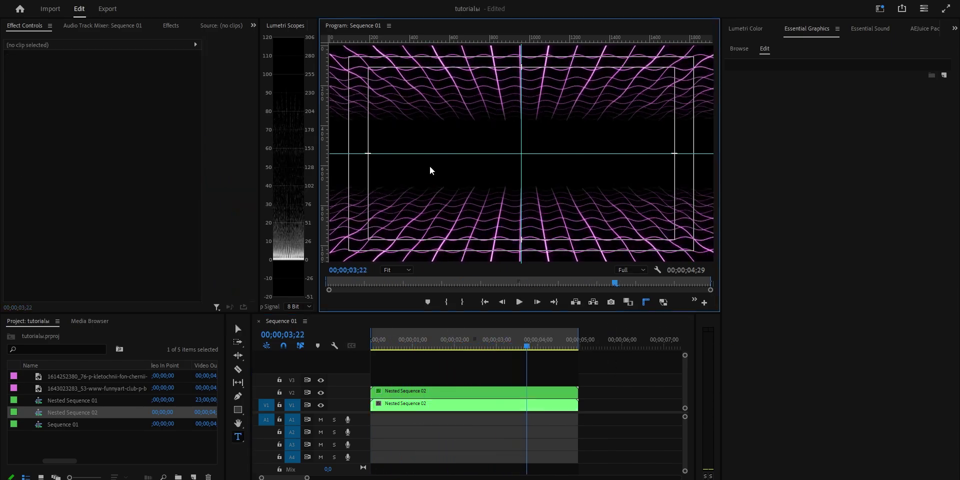
{"action": "left_click", "coordinate": [430, 165]}
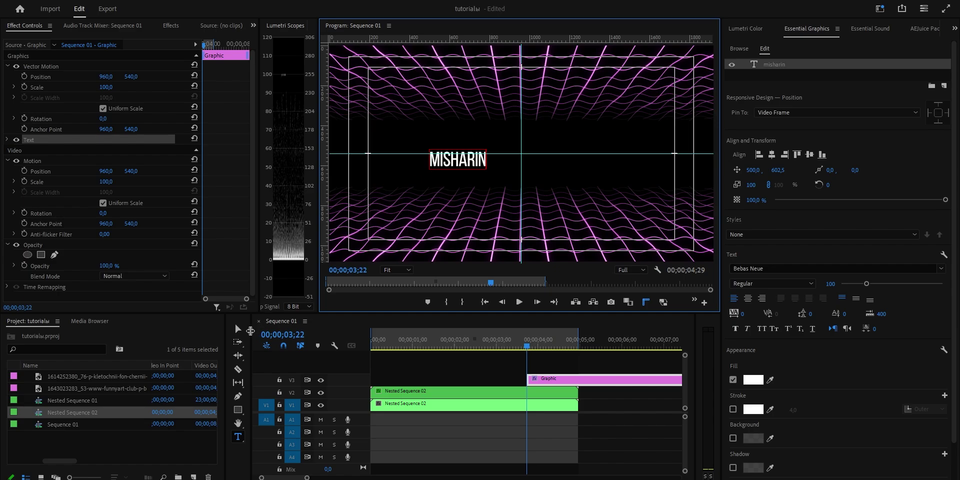
{"action": "key", "text": "Escape"}
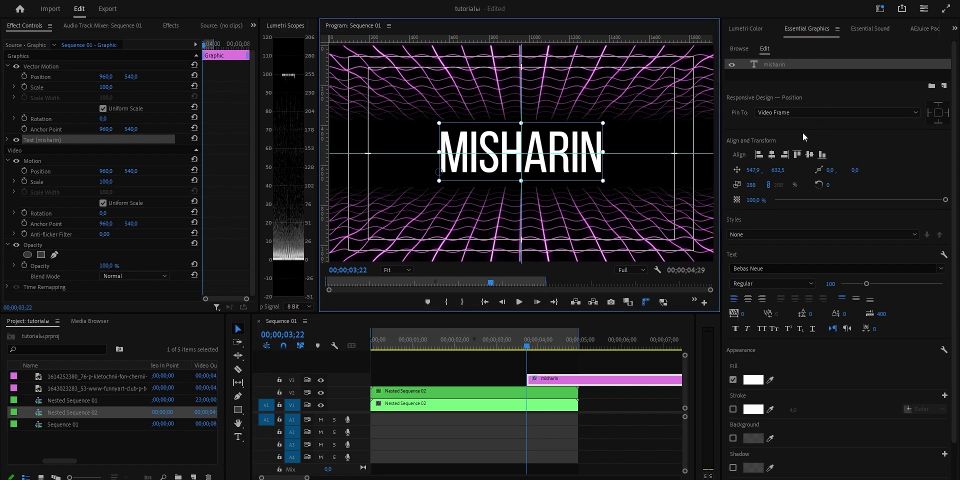
Step: Centre the MISHARIN title, move its clip to the sequence start, and play it back
{"action": "left_click", "coordinate": [771, 155]}
{"action": "left_click", "coordinate": [810, 155]}
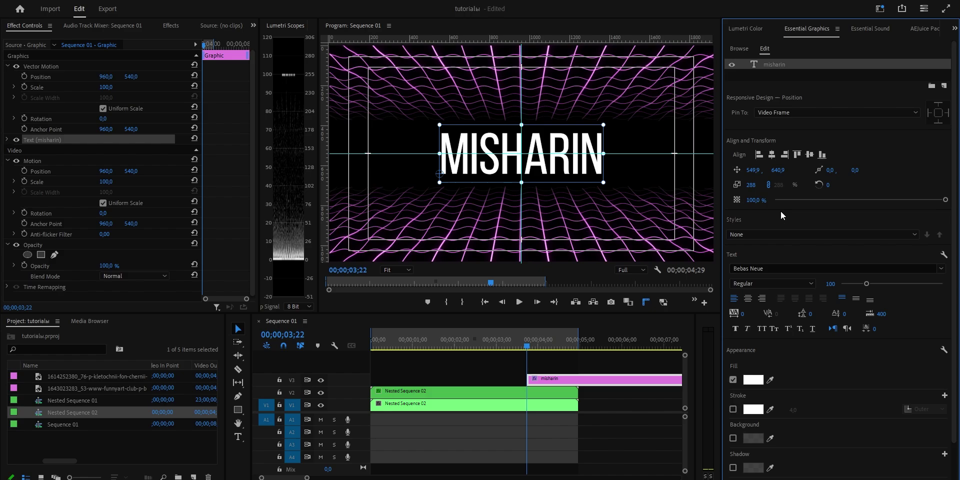
{"action": "left_click_drag", "start_coordinate": [540, 379], "coordinate": [384, 379]}
{"action": "key", "text": "Home"}
{"action": "key", "text": "space"}
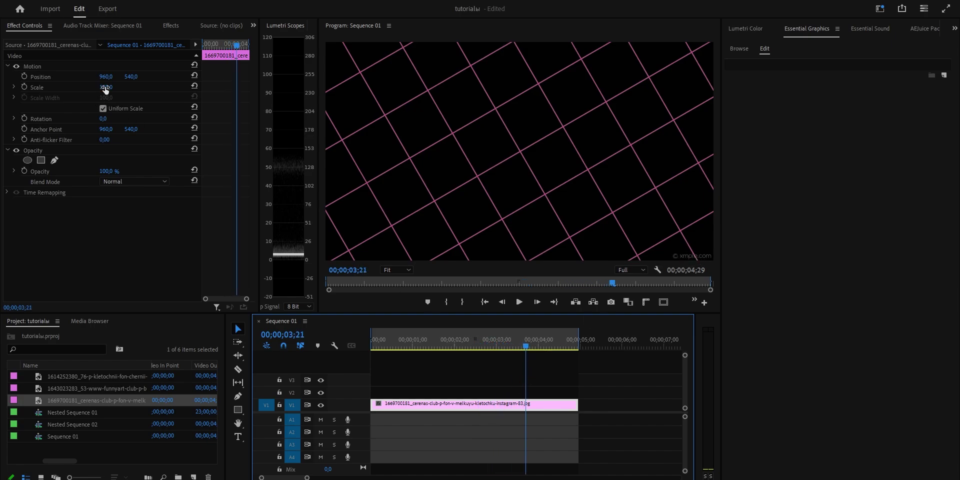
Step: Scale the grid image to 121% and add VR Glow with Luma Threshold 0.25
{"action": "left_click_drag", "start_coordinate": [105, 87], "coordinate": [116, 87]}
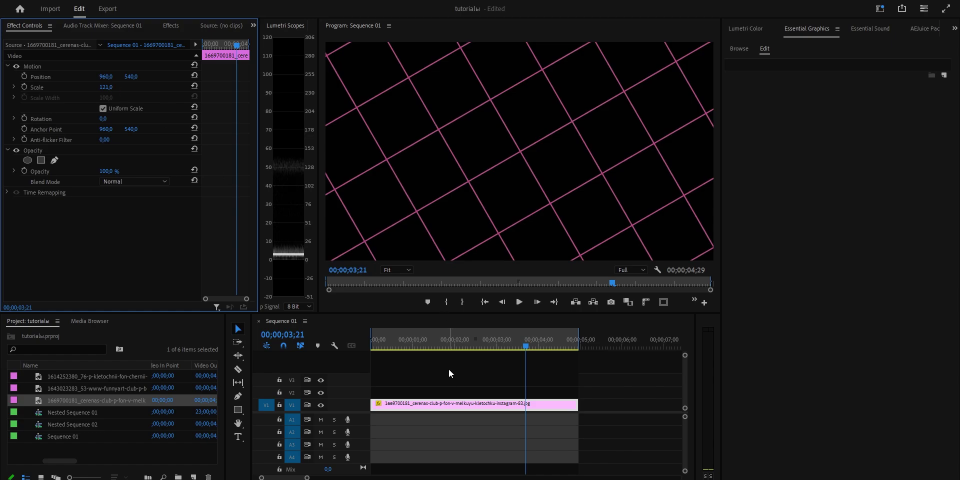
{"action": "key", "text": "shift+7"}
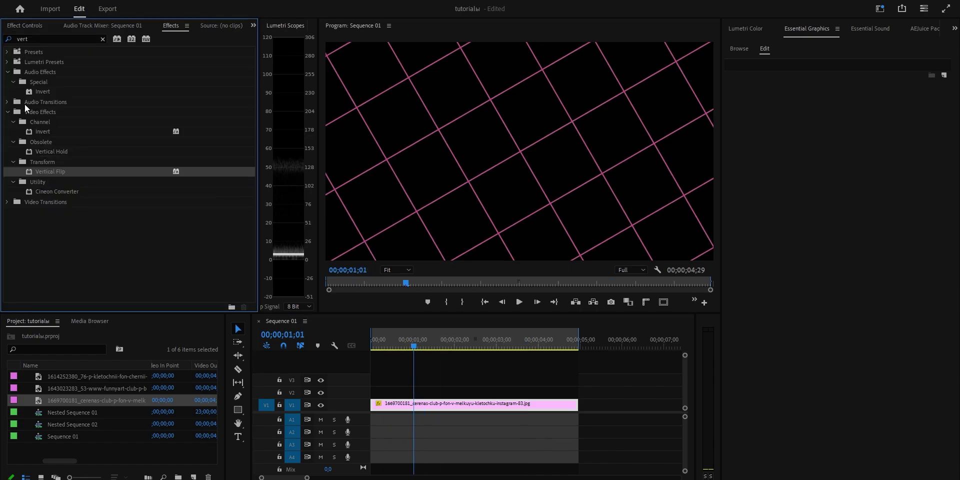
{"action": "left_click", "coordinate": [102, 39]}
{"action": "double_click", "coordinate": [45, 232]}
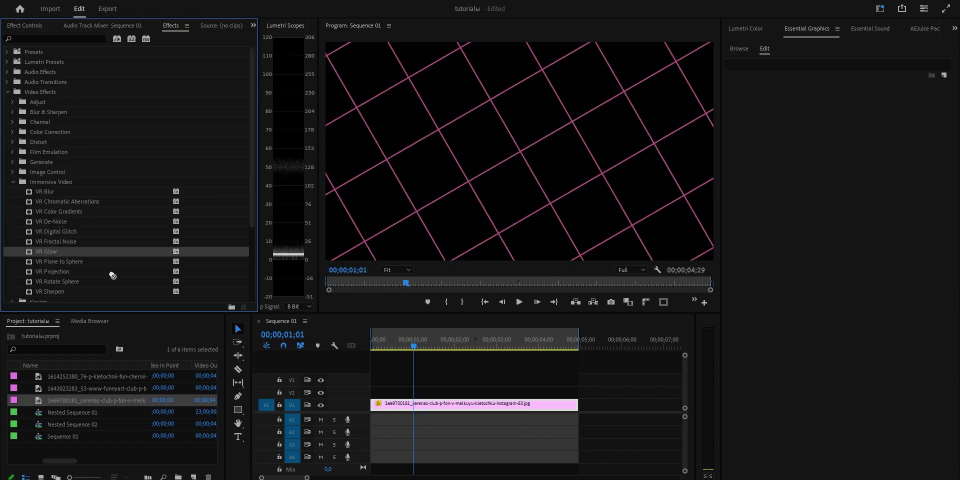
{"action": "double_click", "coordinate": [30, 252]}
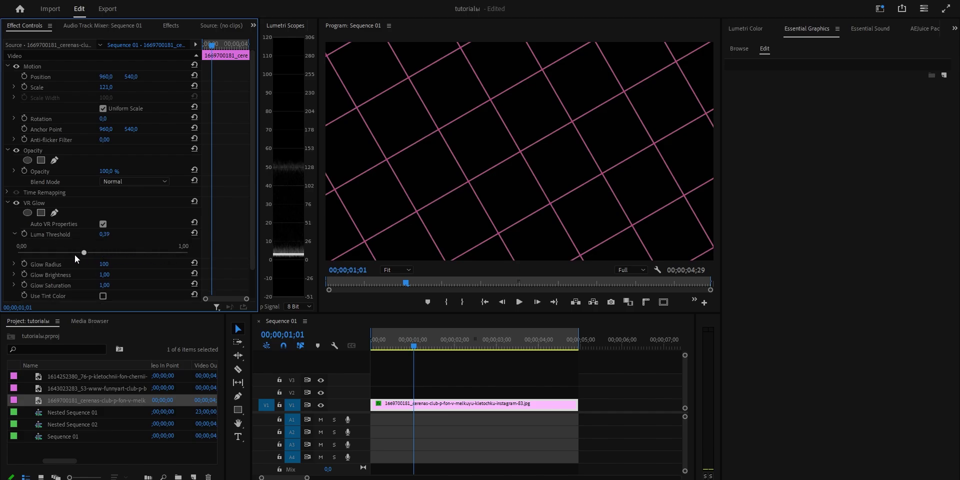
{"action": "left_click_drag", "start_coordinate": [74, 254], "coordinate": [48, 255]}
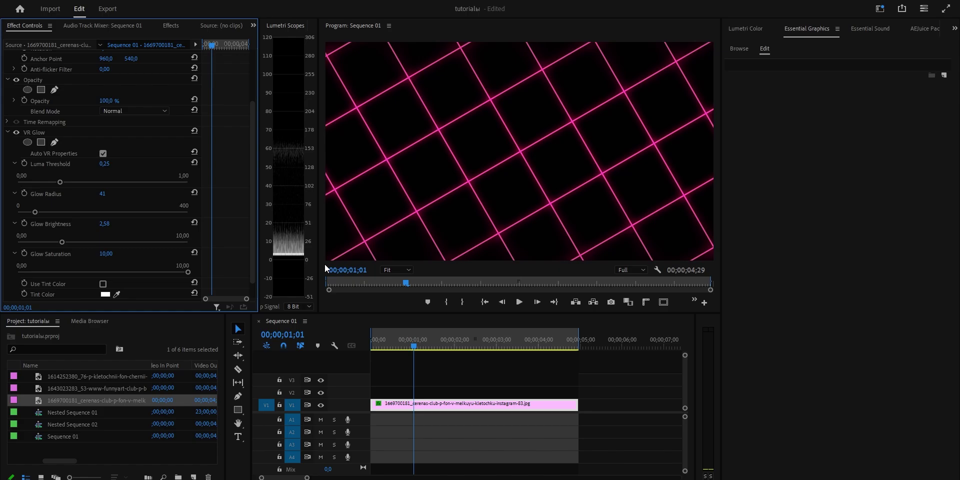
{"action": "left_click", "coordinate": [422, 344]}
{"action": "key", "text": "Home"}
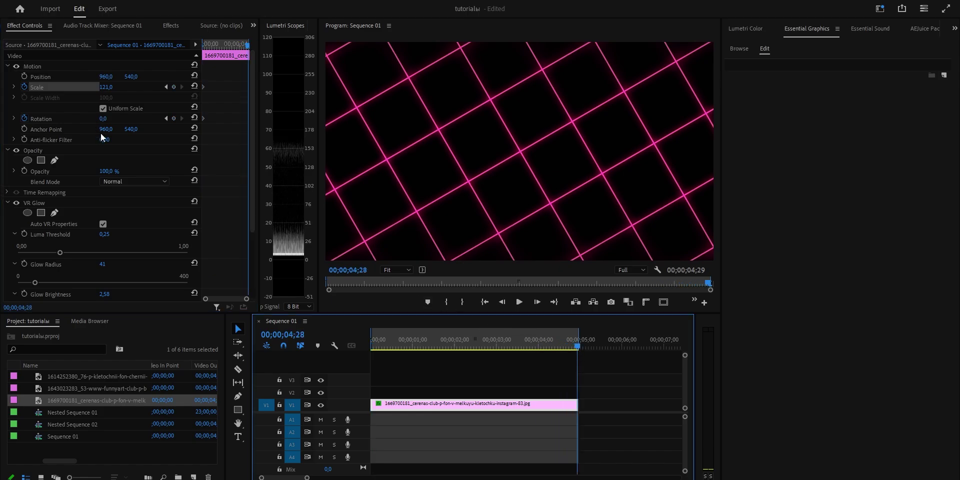
Step: Keyframe the grid's Rotation to 30° and play back the rotating animation
{"action": "left_click_drag", "start_coordinate": [100, 119], "coordinate": [115, 119]}
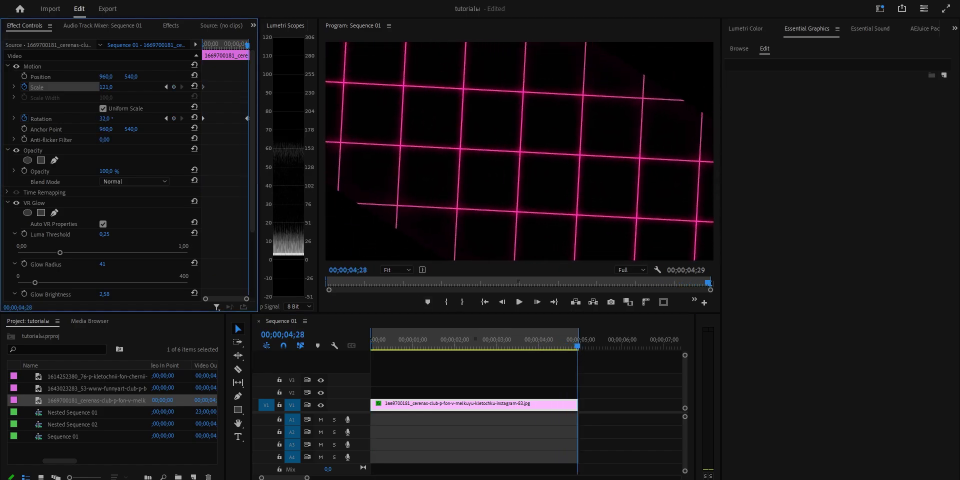
{"action": "key", "text": "space"}
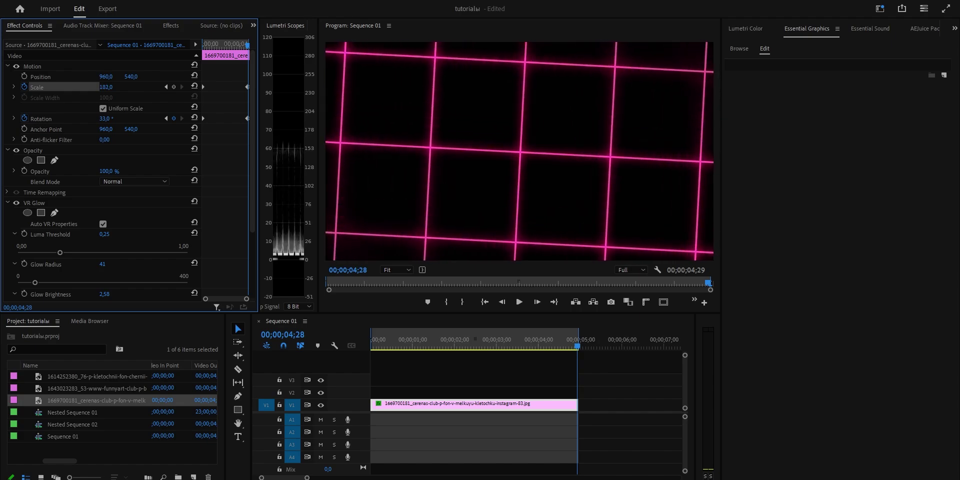
{"action": "left_click", "coordinate": [361, 339]}
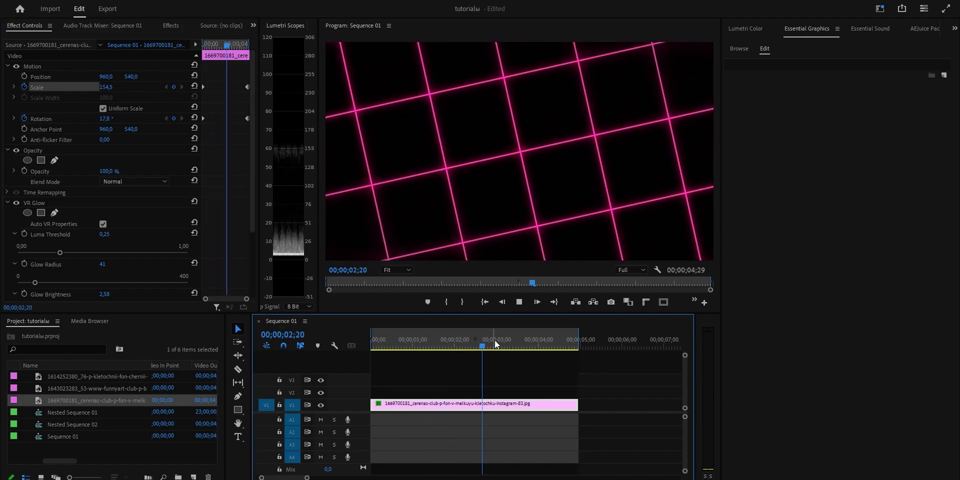
{"action": "key", "text": "space"}
Step: Scrub back to the sequence start and nest the animated grid clip
{"action": "scroll", "coordinate": [463, 360], "scroll_direction": "down", "scroll_amount": 1}
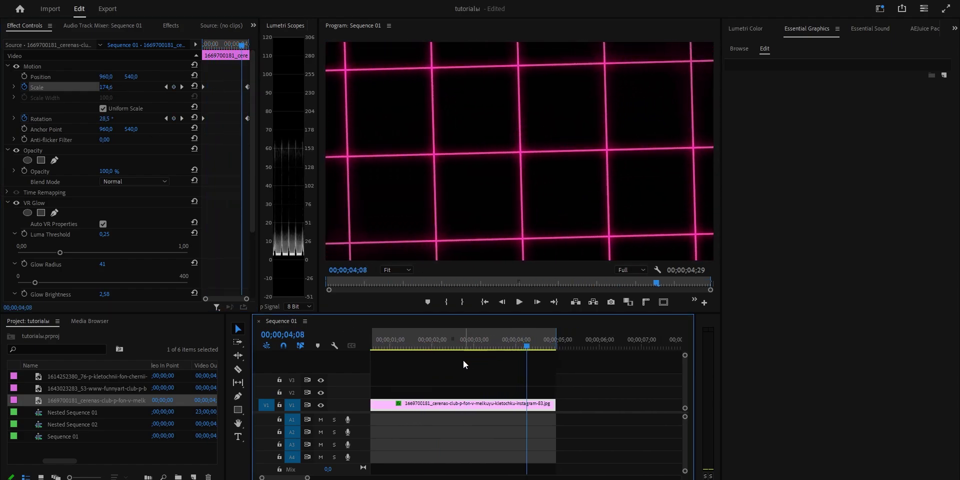
{"action": "left_click_drag", "start_coordinate": [431, 348], "coordinate": [394, 357]}
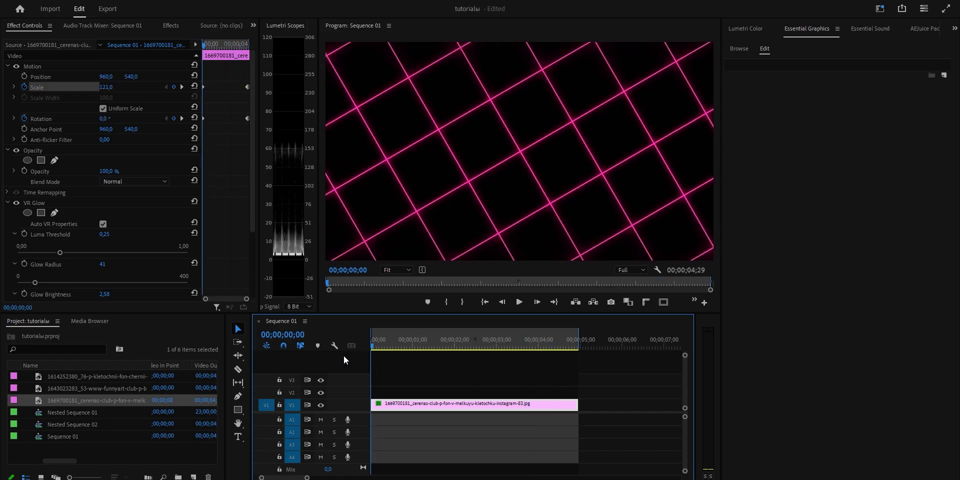
{"action": "key", "text": "Home"}
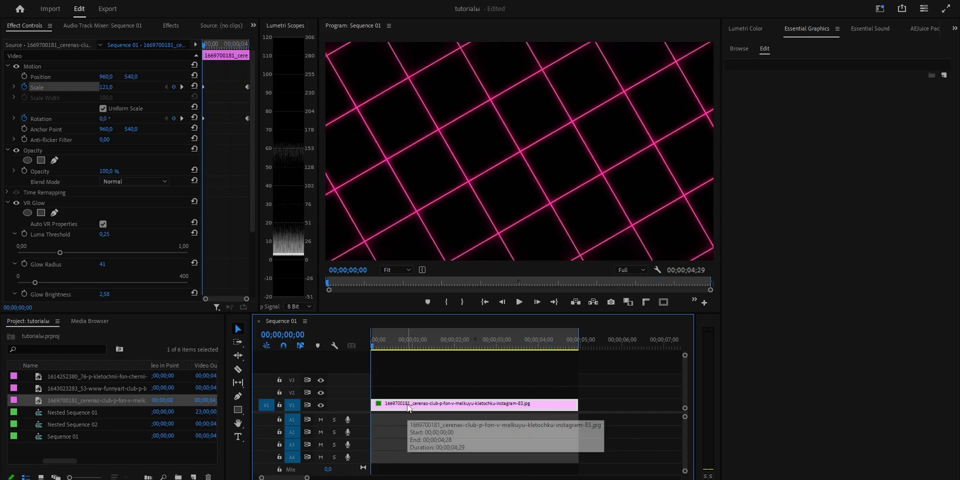
{"action": "right_click", "coordinate": [406, 405]}
{"action": "left_click", "coordinate": [433, 249]}
Step: Create Nested Sequence 03, add Lens Distortion, and bring Curvature from 100 down to -57
{"action": "key", "text": "Return"}
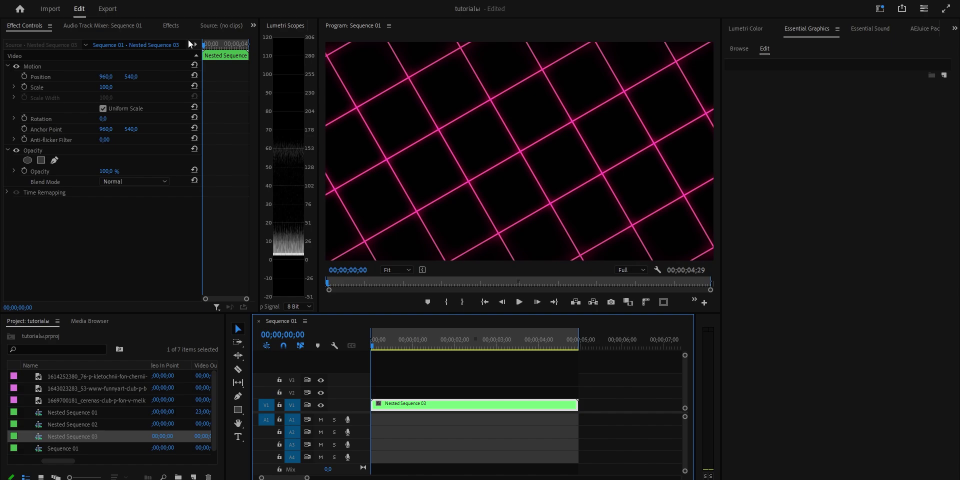
{"action": "left_click", "coordinate": [175, 27]}
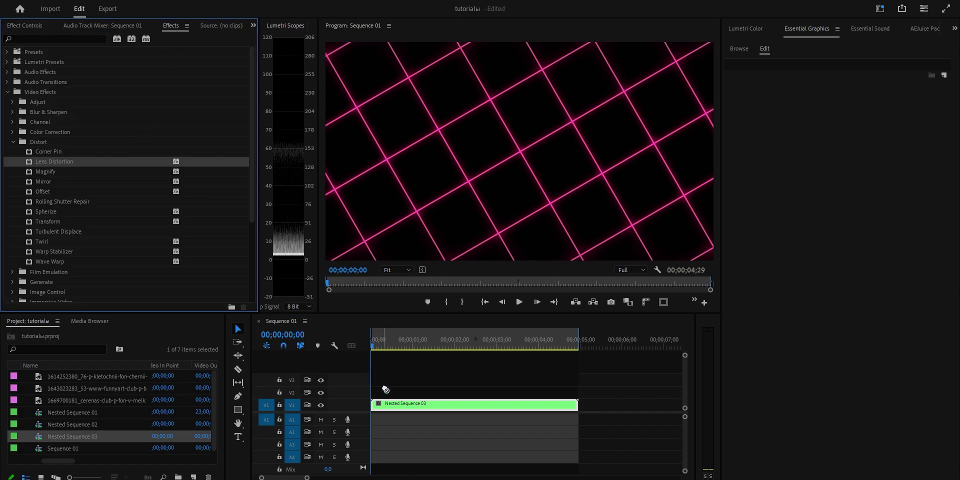
{"action": "left_click", "coordinate": [24, 26]}
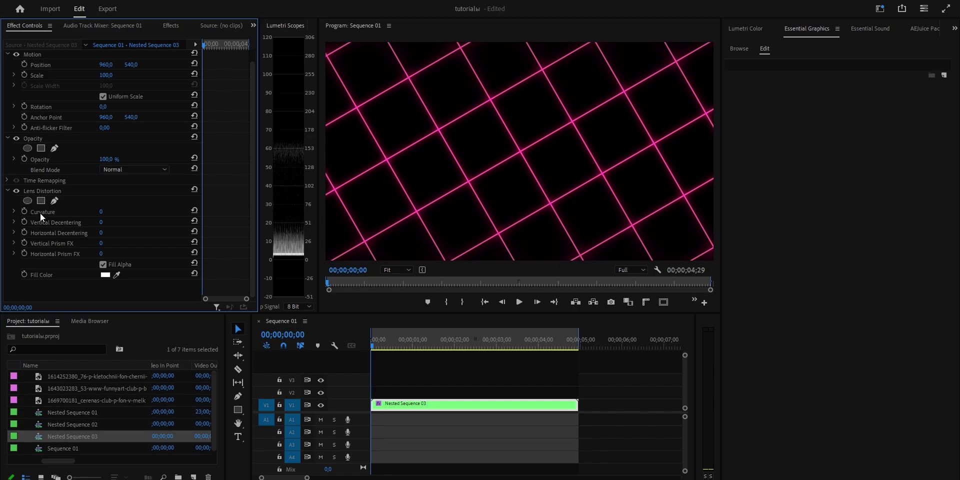
{"action": "left_click", "coordinate": [14, 211]}
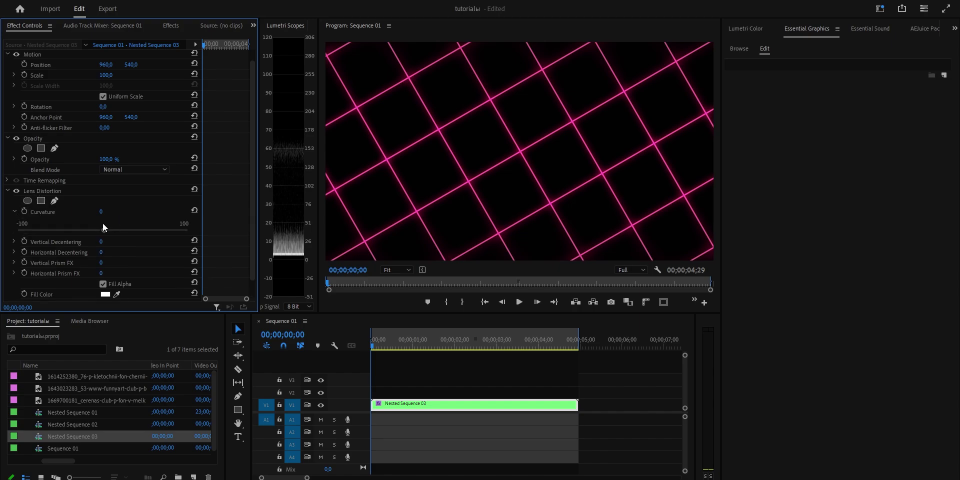
{"action": "left_click_drag", "start_coordinate": [107, 230], "coordinate": [190, 232]}
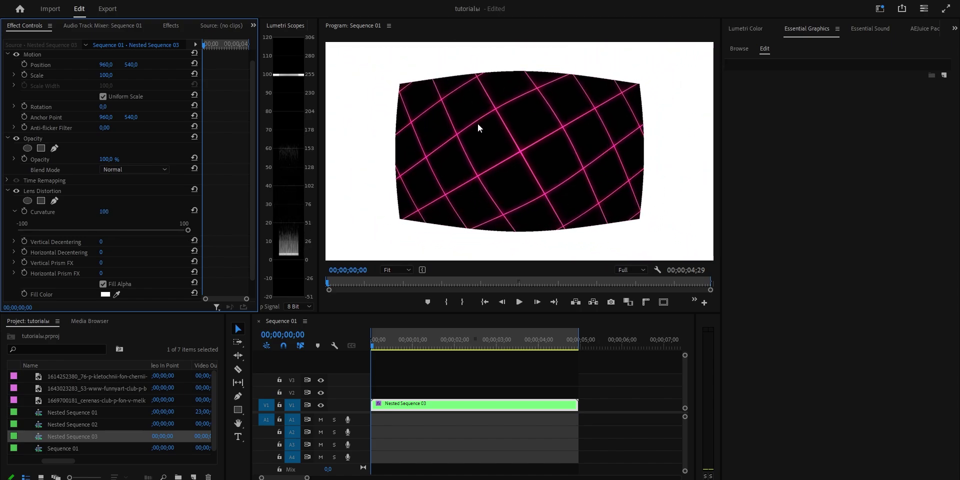
{"action": "mouse_move", "coordinate": [188, 230]}
{"action": "left_mouse_down"}
{"action": "mouse_move", "coordinate": [83, 231]}
{"action": "mouse_move", "coordinate": [49, 246]}
{"action": "mouse_move", "coordinate": [58, 251]}
{"action": "left_mouse_up"}
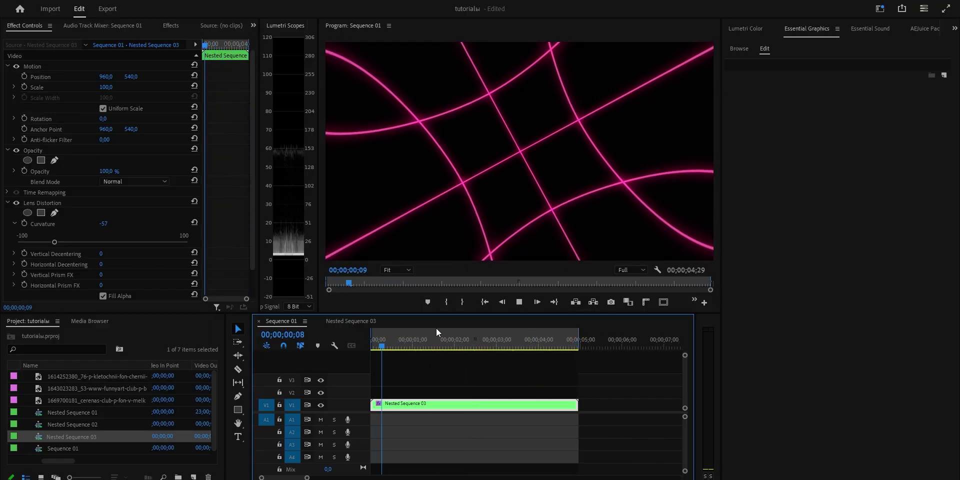
{"action": "left_click_drag", "start_coordinate": [458, 340], "coordinate": [386, 352]}
Step: Inside Nested Sequence 03, add Twirl and keyframe a larger Angle at the clip's end
{"action": "double_click", "coordinate": [408, 403]}
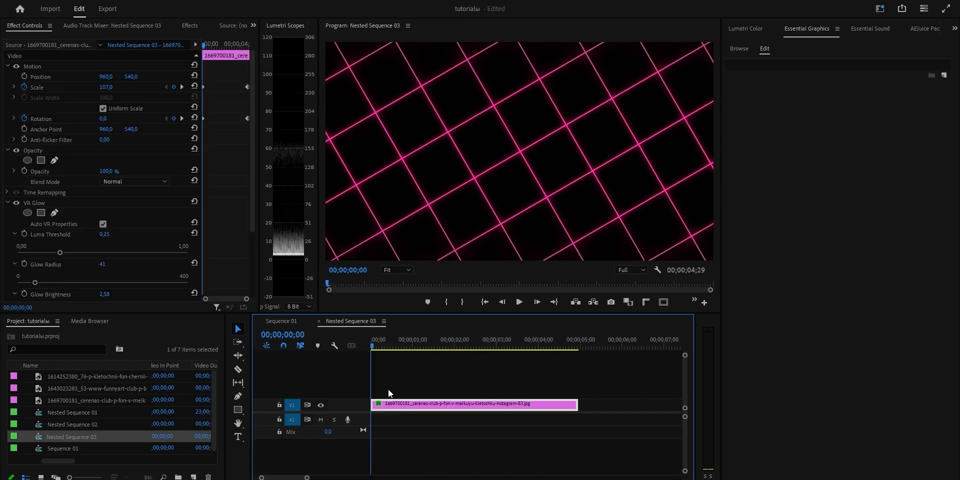
{"action": "left_click", "coordinate": [187, 27]}
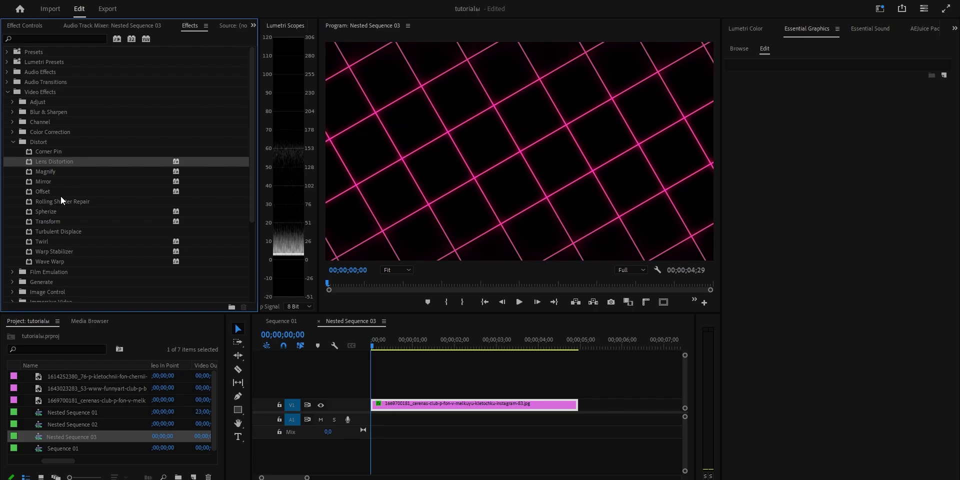
{"action": "left_click_drag", "start_coordinate": [44, 241], "coordinate": [438, 404]}
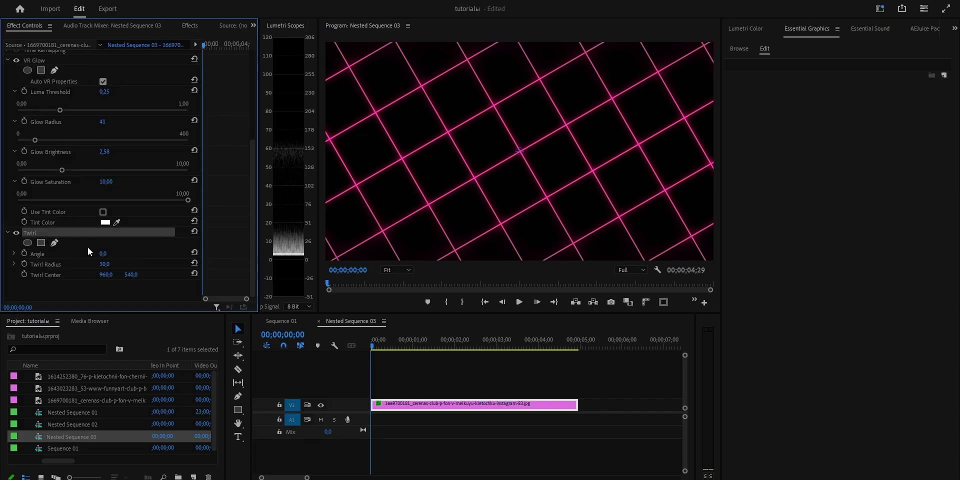
{"action": "left_click", "coordinate": [24, 253]}
{"action": "left_click", "coordinate": [576, 345]}
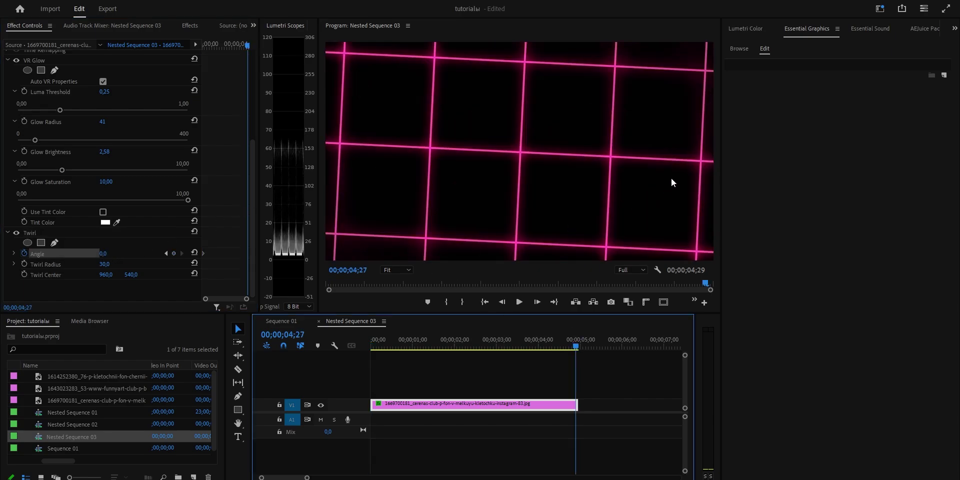
{"action": "mouse_move", "coordinate": [104, 253]}
{"action": "left_mouse_down"}
{"action": "mouse_move", "coordinate": [230, 253]}
{"action": "mouse_move", "coordinate": [190, 254]}
{"action": "left_mouse_up"}
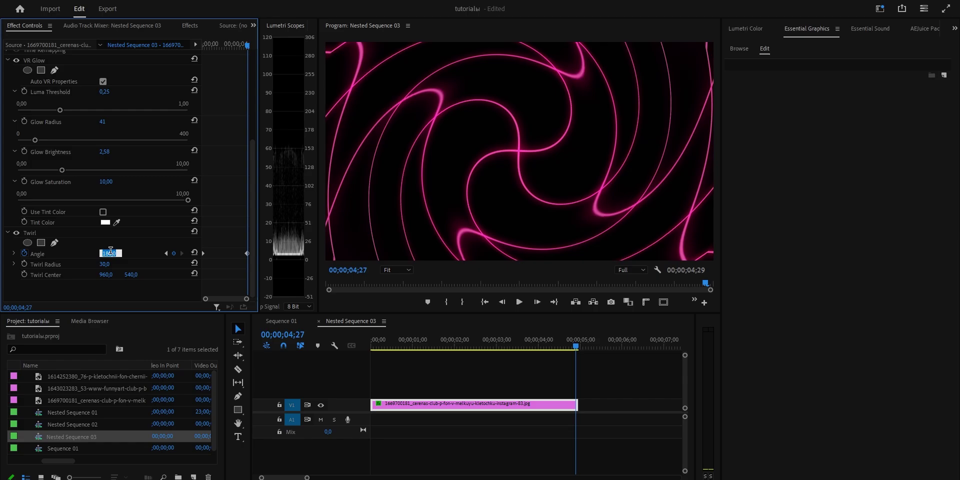
{"action": "key", "text": "Return"}
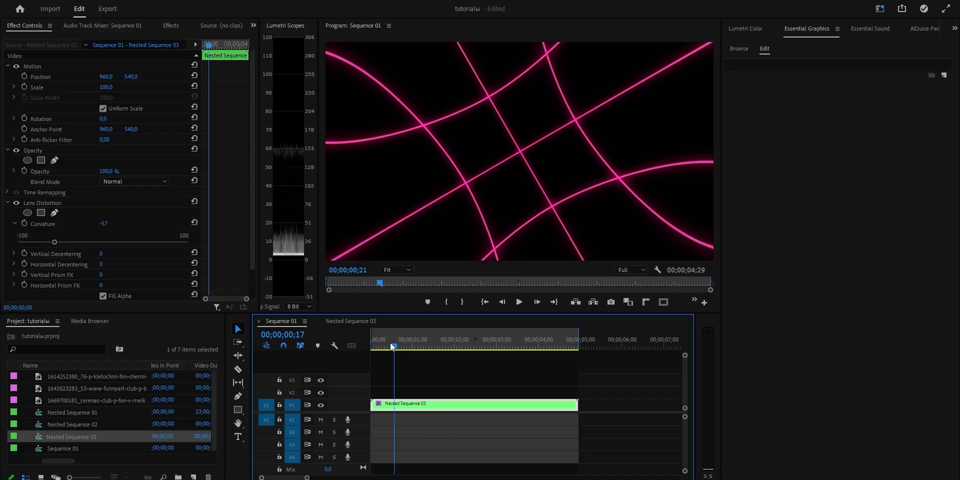
{"action": "key", "text": "space"}
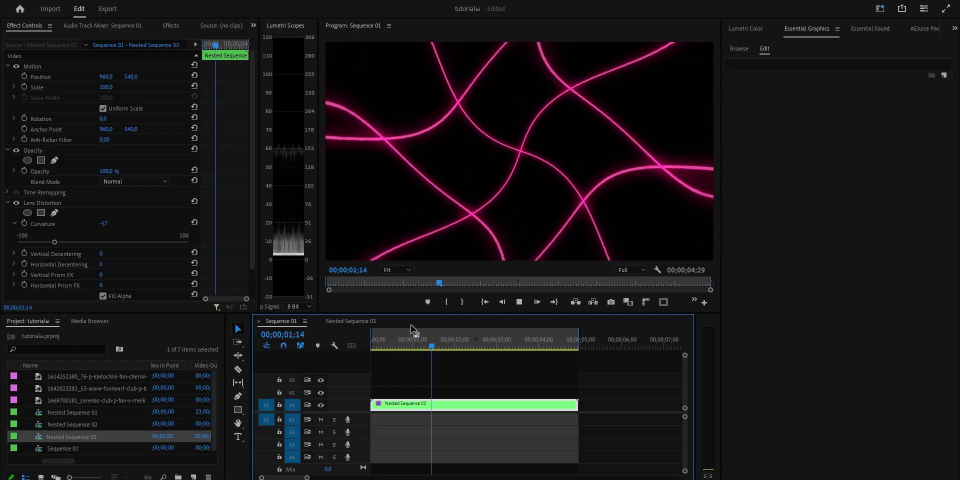